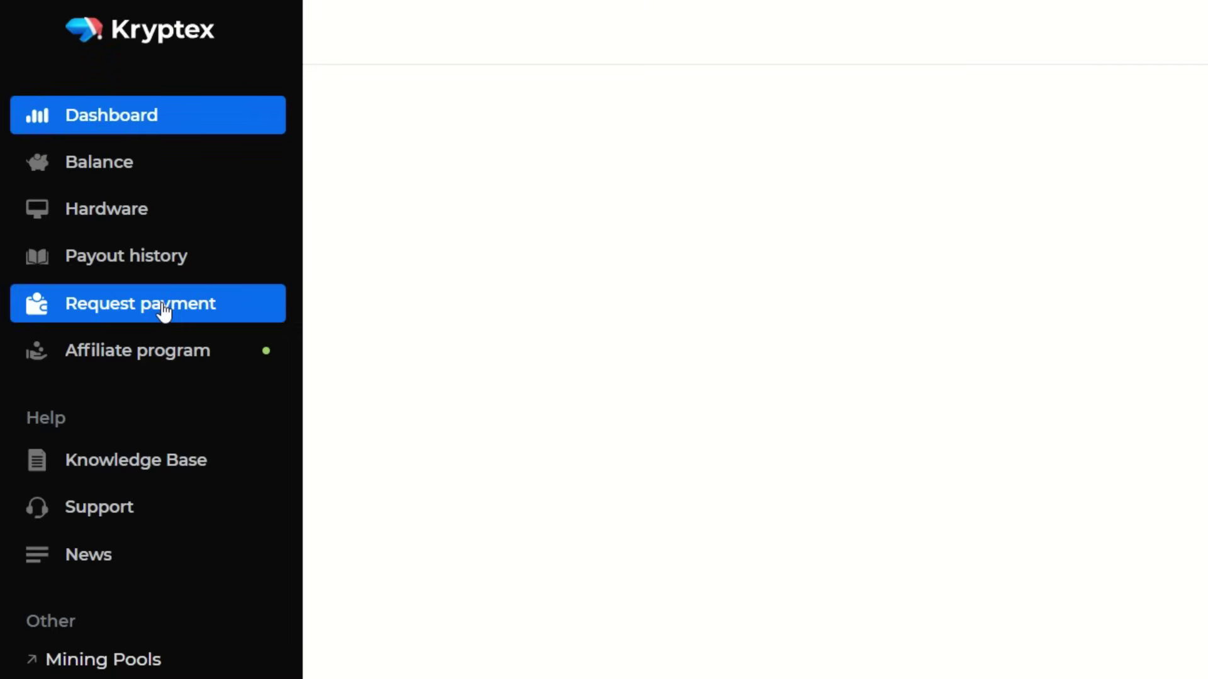
- Open the payment request page of the Kryptex account
click(164, 311)
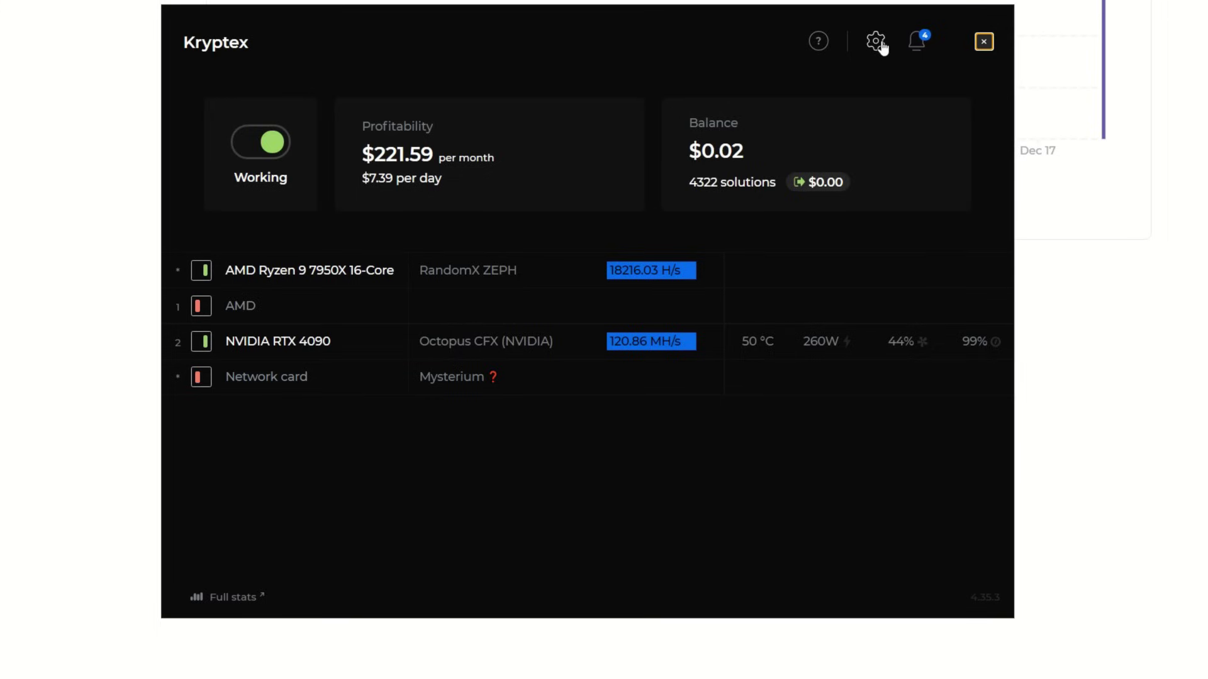
- Examine the algorithms and miners offered in the Kryptex mining settings, minimizing the lolMinerGUI window and closing the settings when finished
click(881, 46)
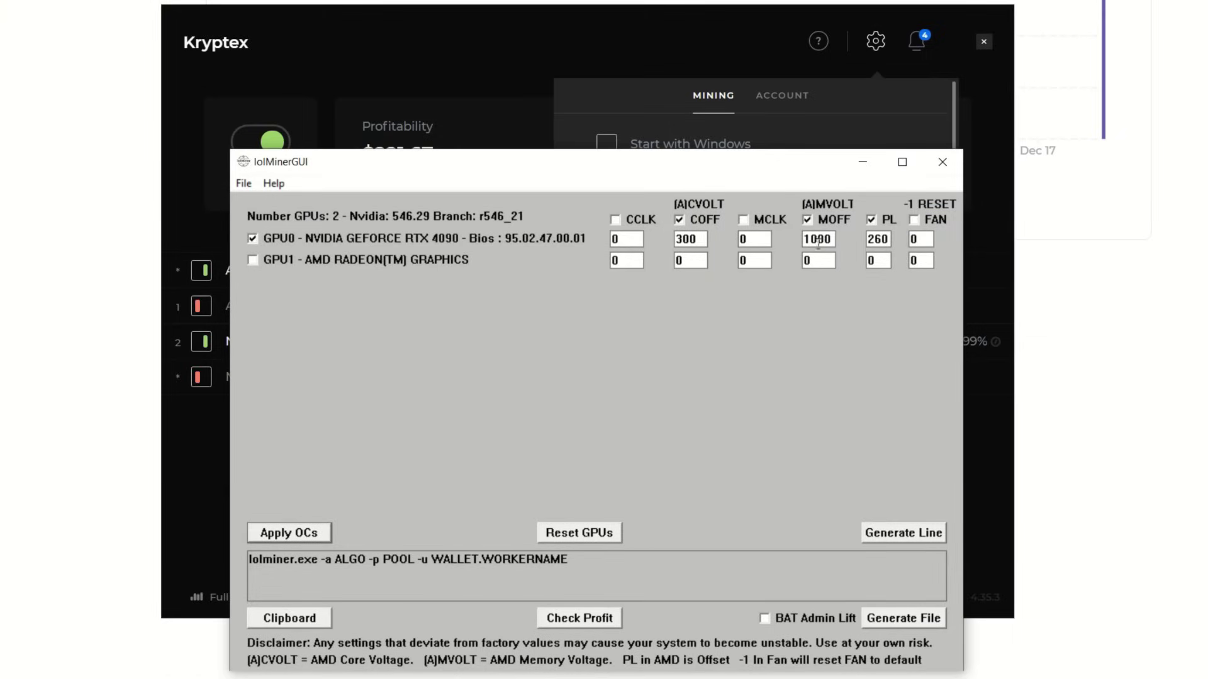
click(868, 165)
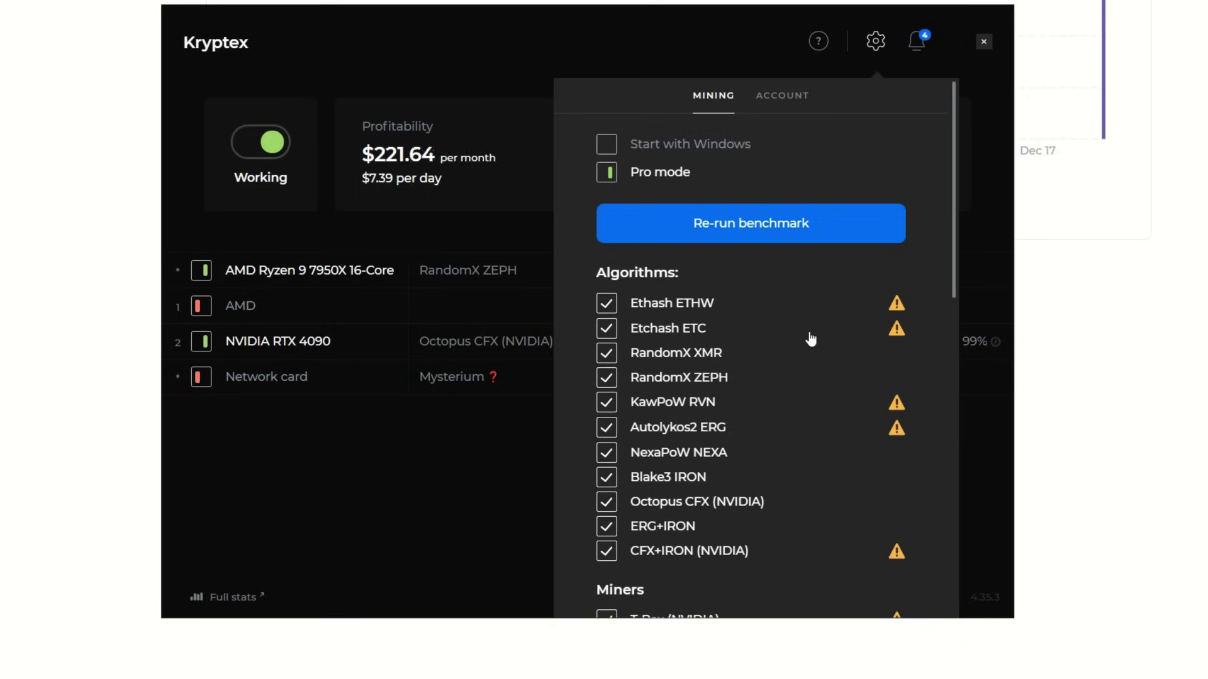
scroll(809, 340, down, 1)
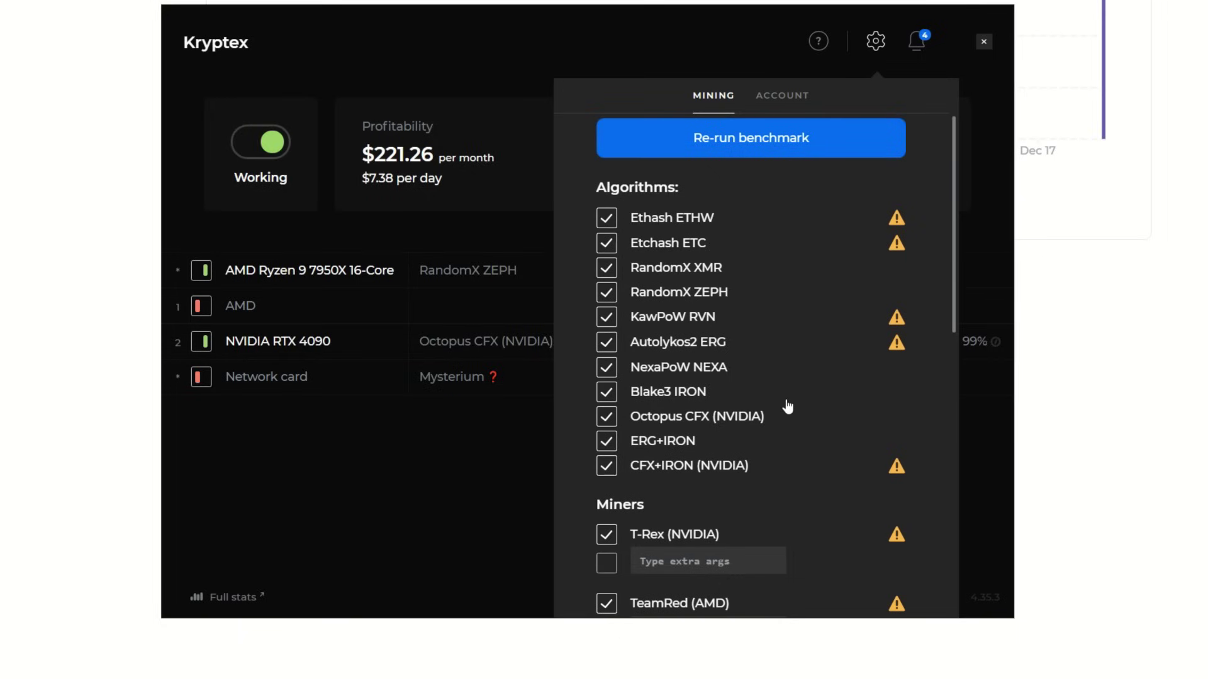
scroll(787, 406, up, 2)
scroll(786, 405, down, 4)
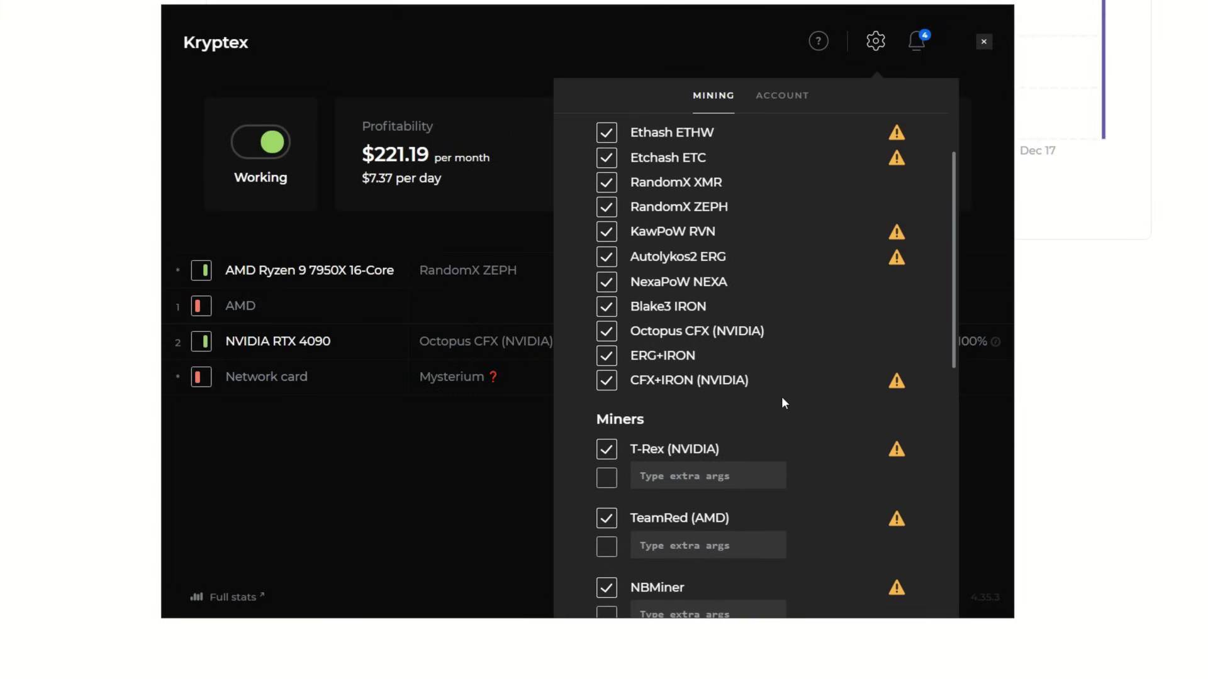
scroll(781, 396, down, 3)
scroll(783, 396, down, 1)
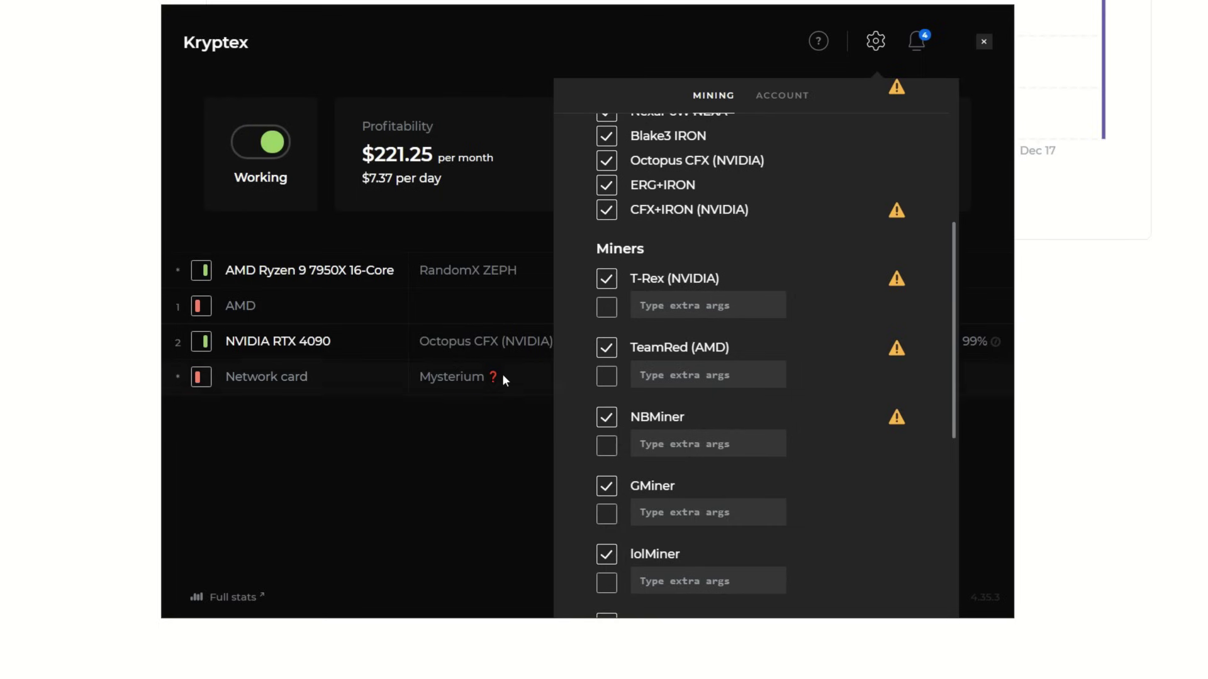
scroll(742, 406, up, 1)
scroll(811, 431, up, 5)
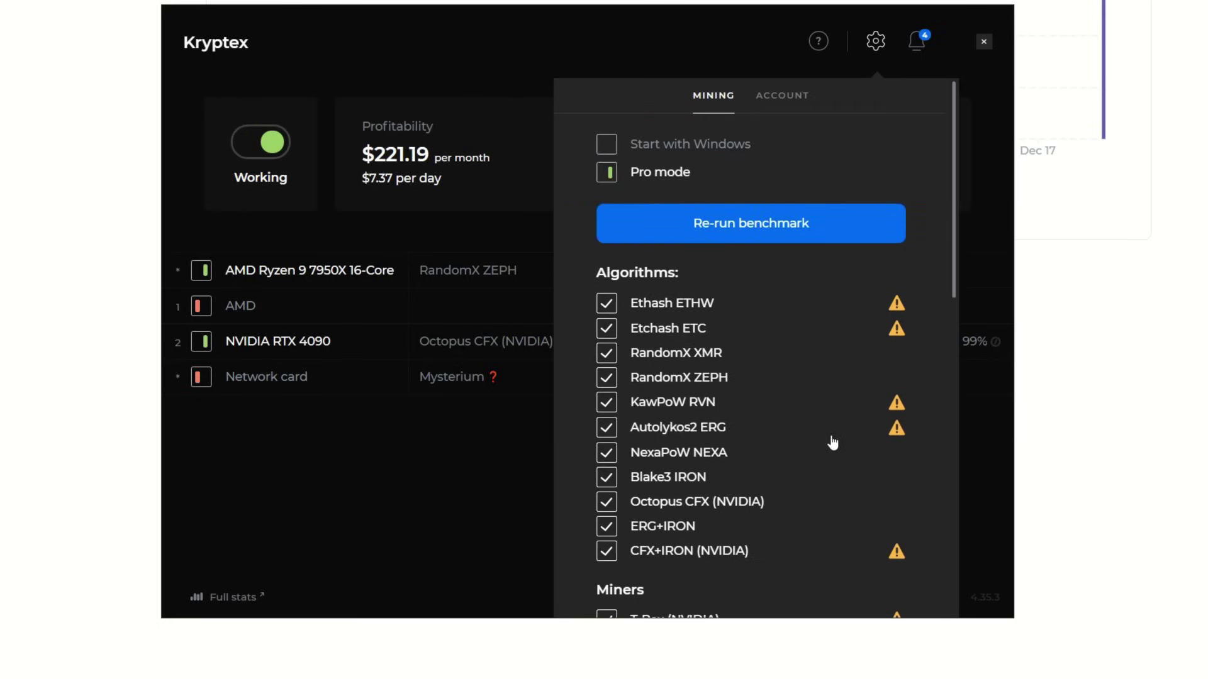
scroll(831, 442, down, 4)
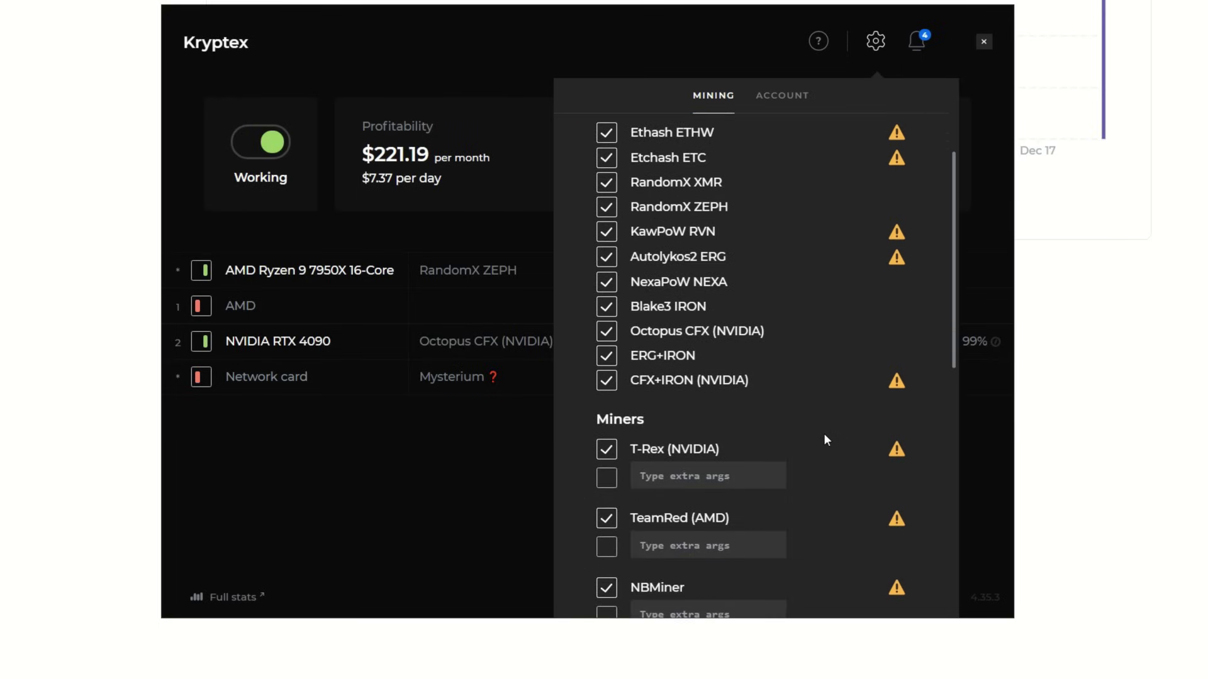
scroll(818, 412, up, 3)
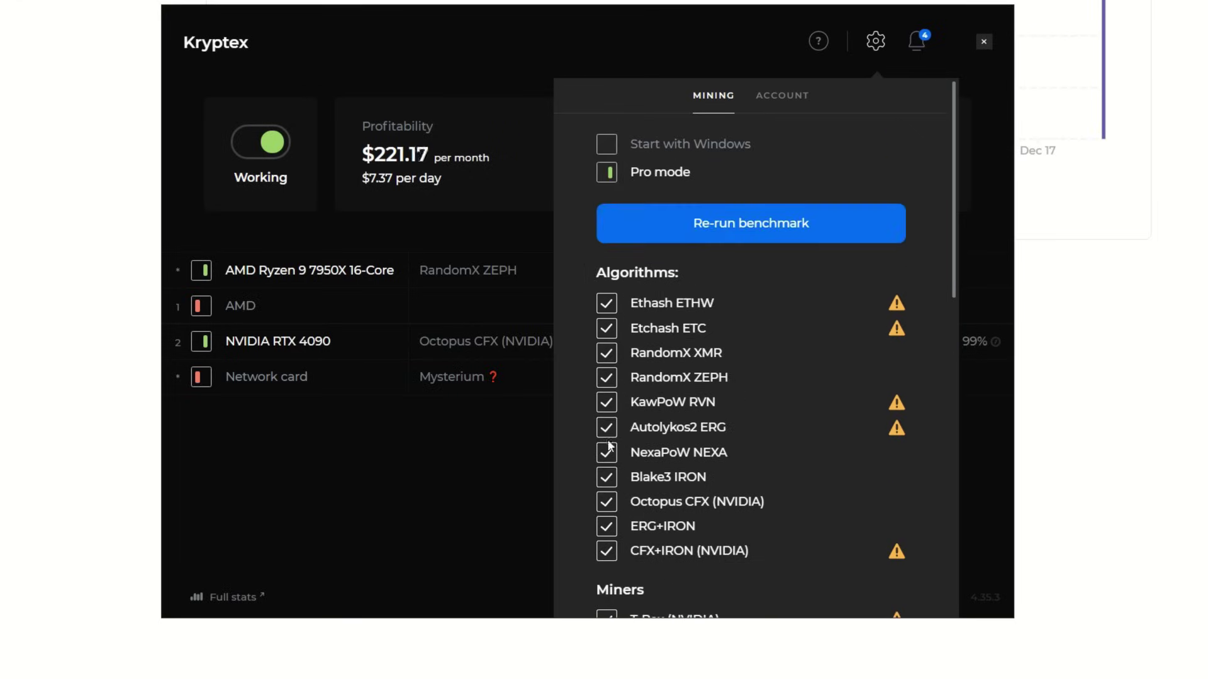
click(503, 440)
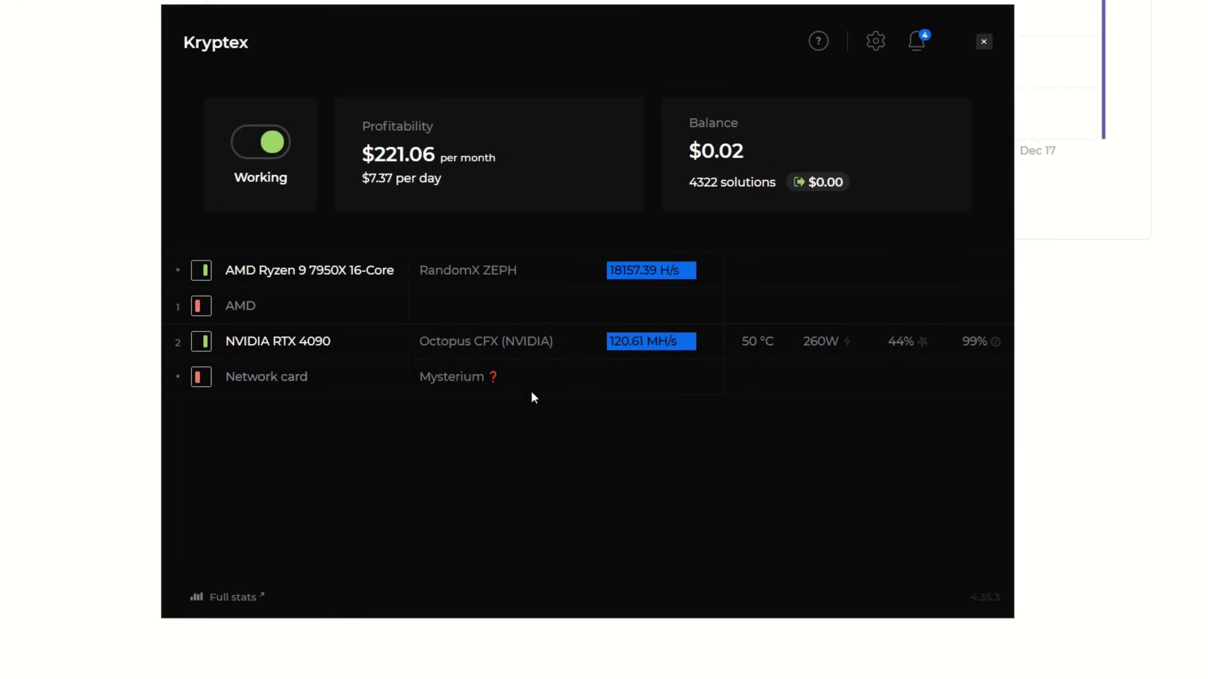
- Pause mining in Kryptex and switch it back on
click(282, 154)
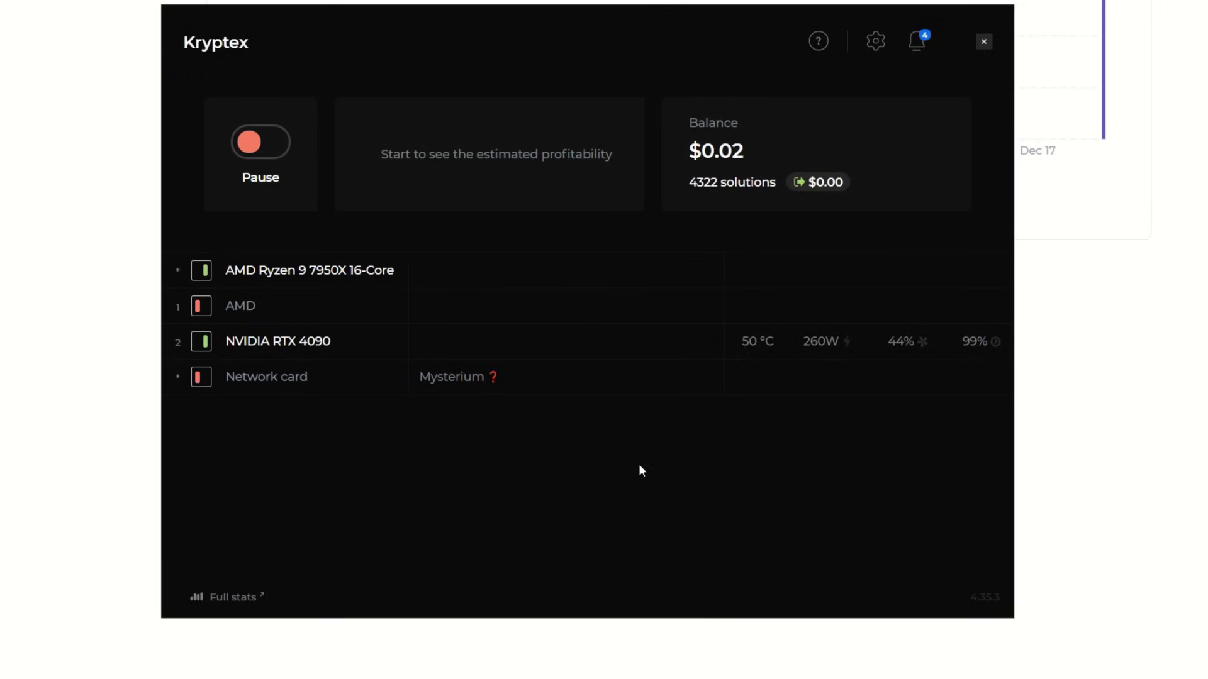
click(267, 149)
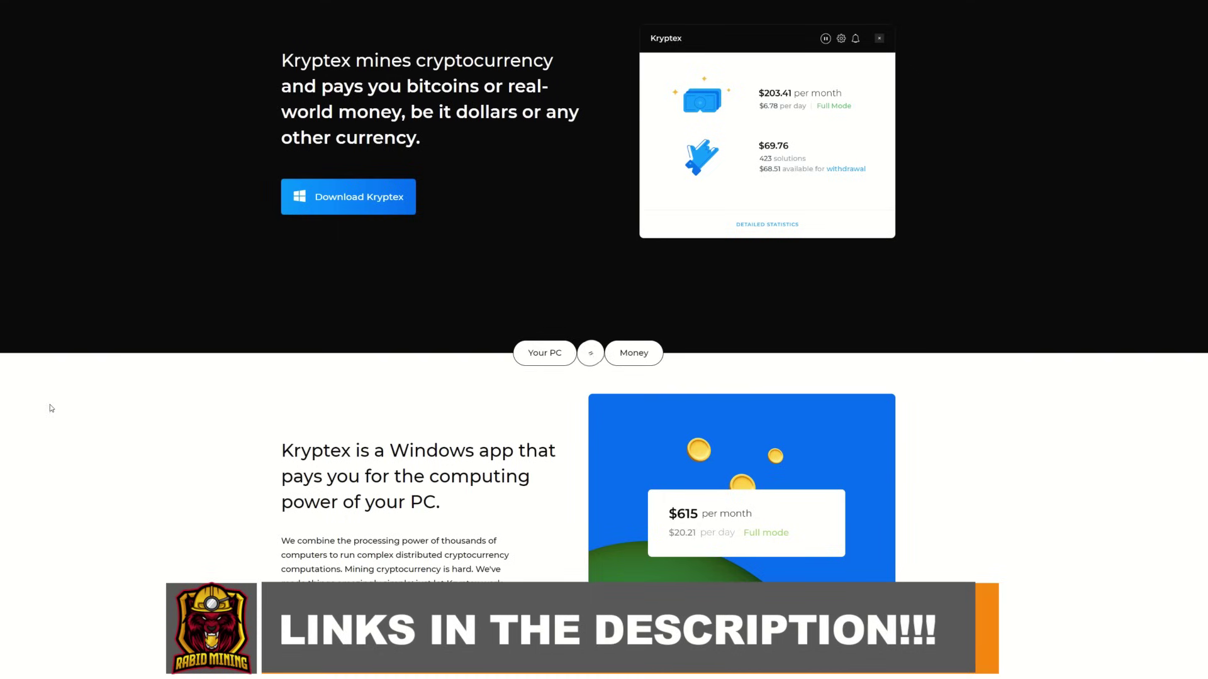
- Go to the Kryptex mining pools on the website and open the Conflux pool page
scroll(50, 408, up, 3)
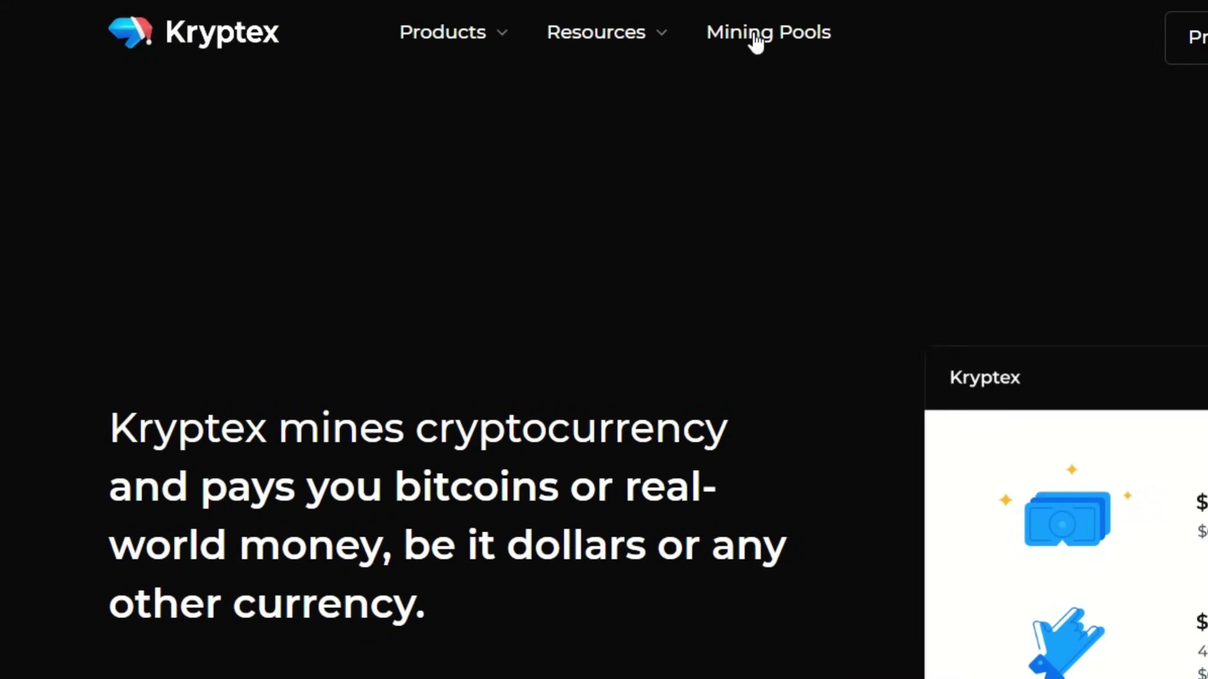
click(756, 43)
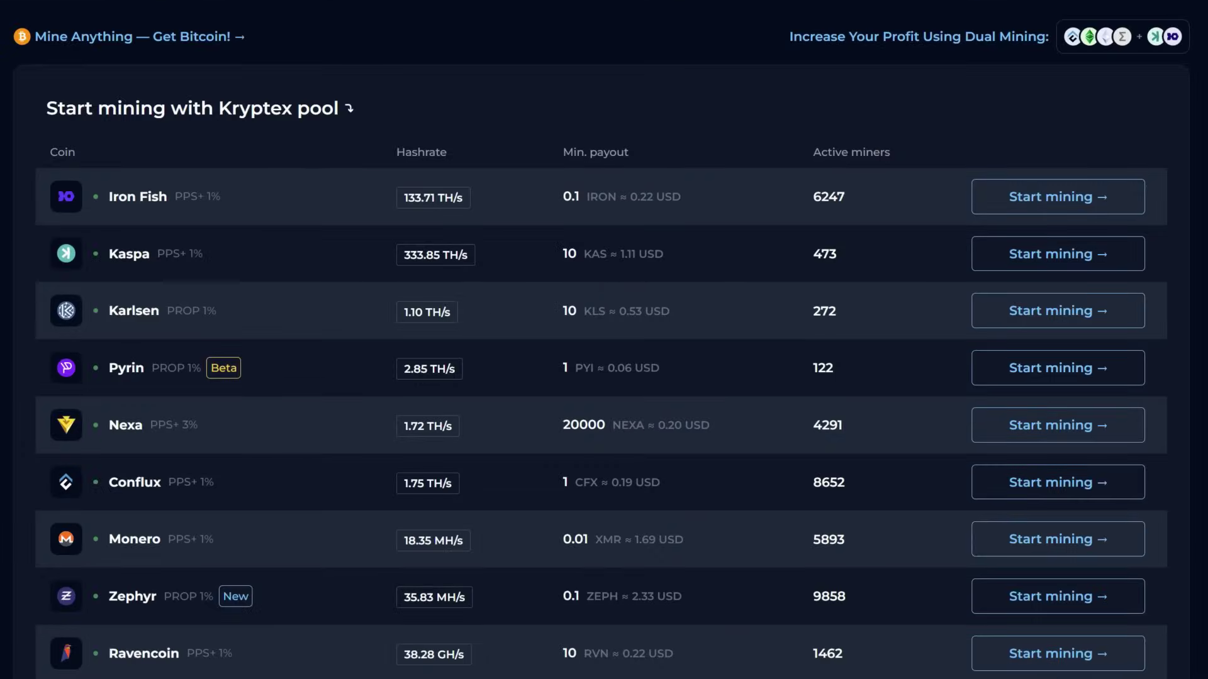
scroll(604, 340, down, 4)
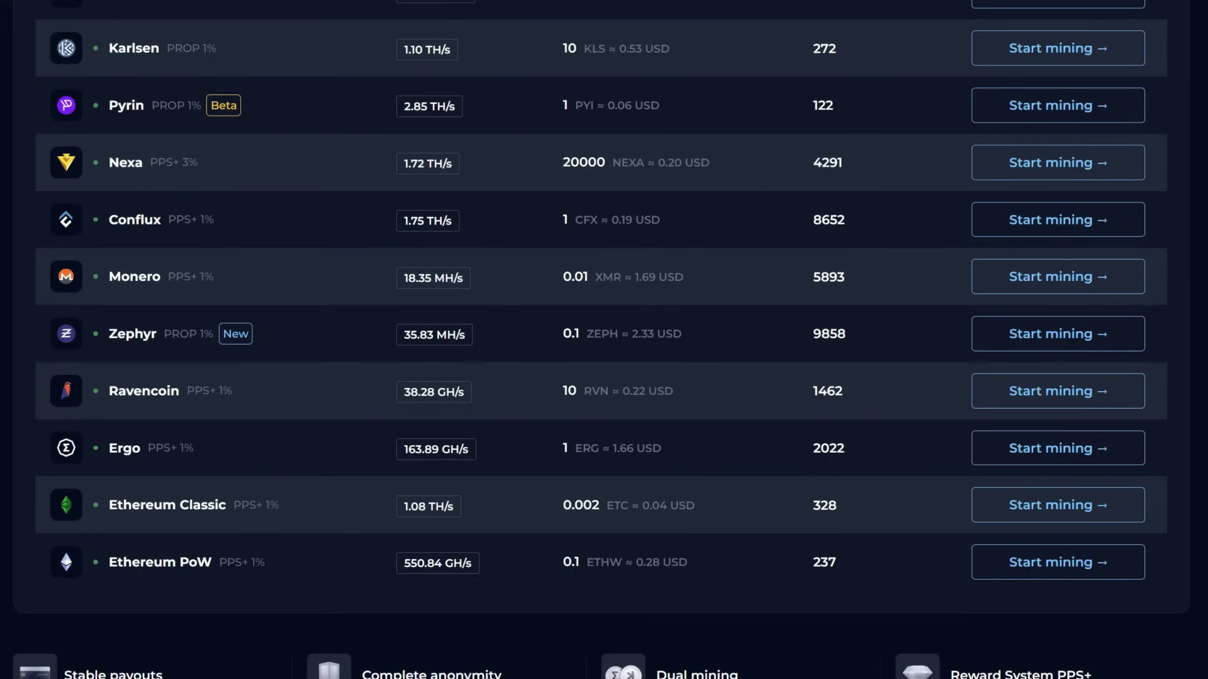
click(1020, 223)
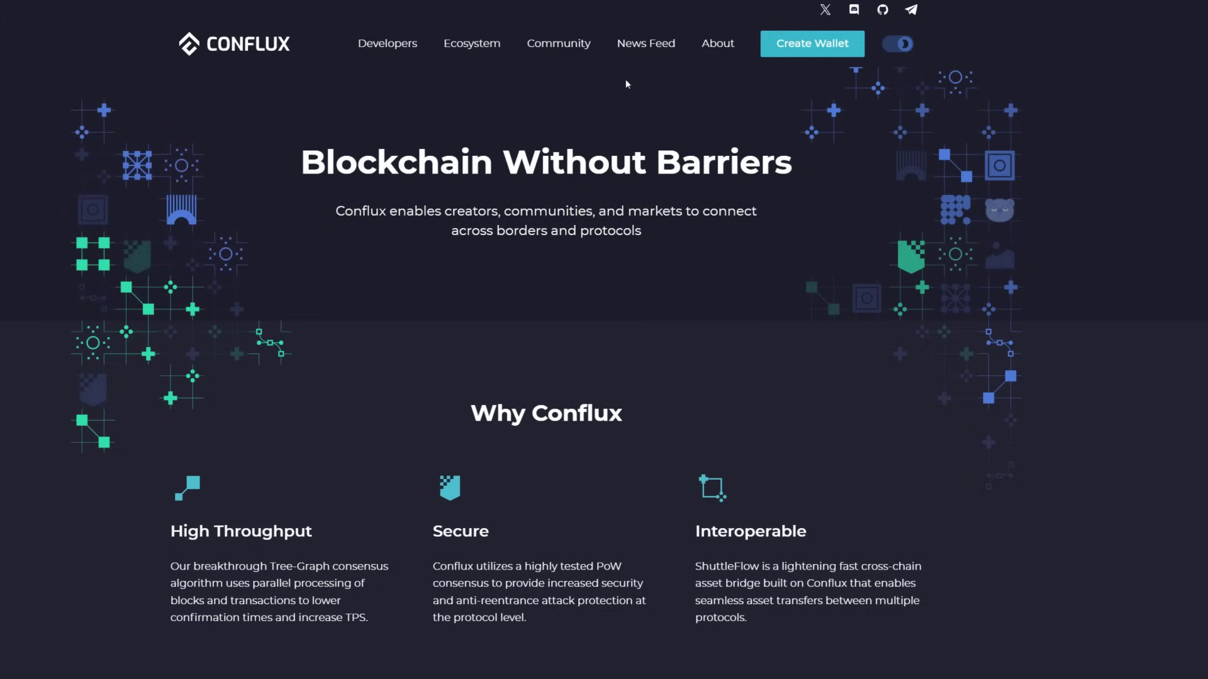
- Open the wallet creation page on the Conflux site and copy the CFX address from the Fluent wallet extension
click(817, 49)
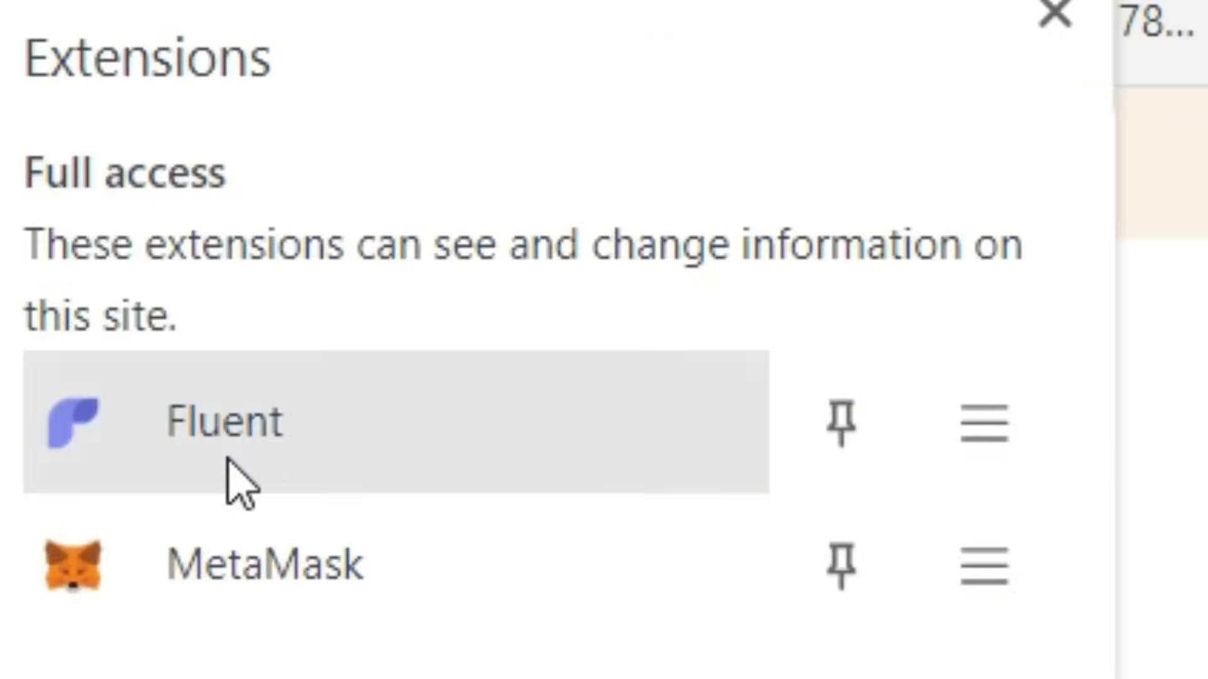
click(242, 482)
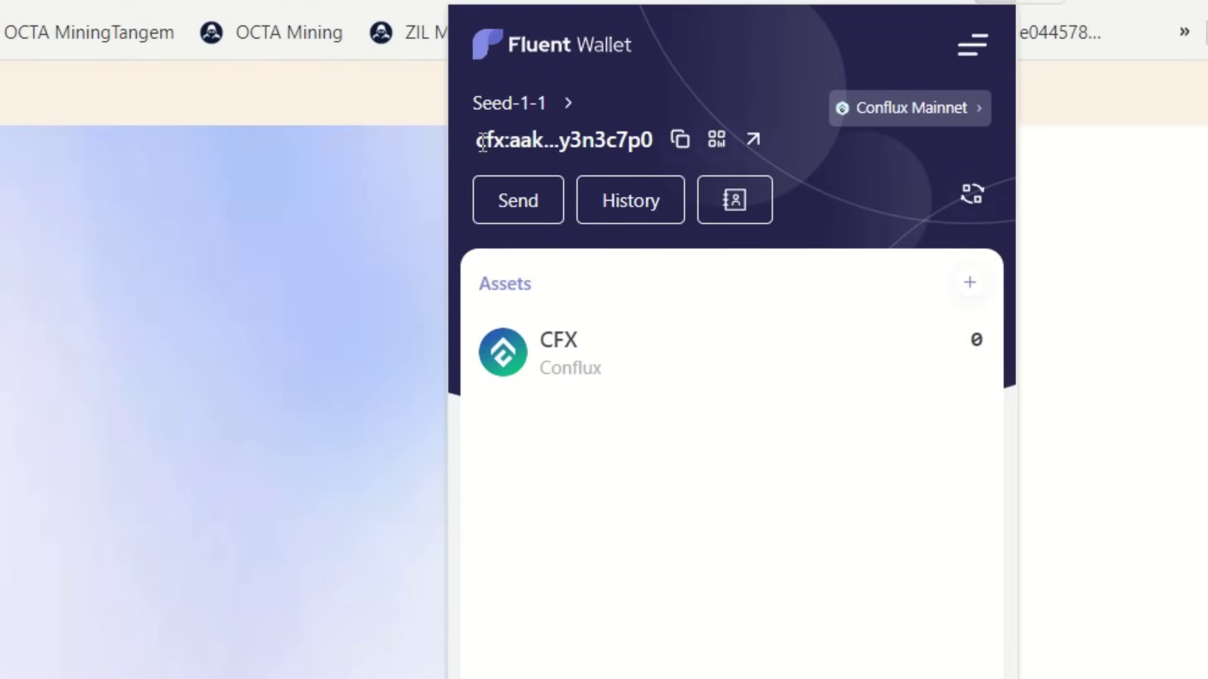
click(679, 141)
click(679, 140)
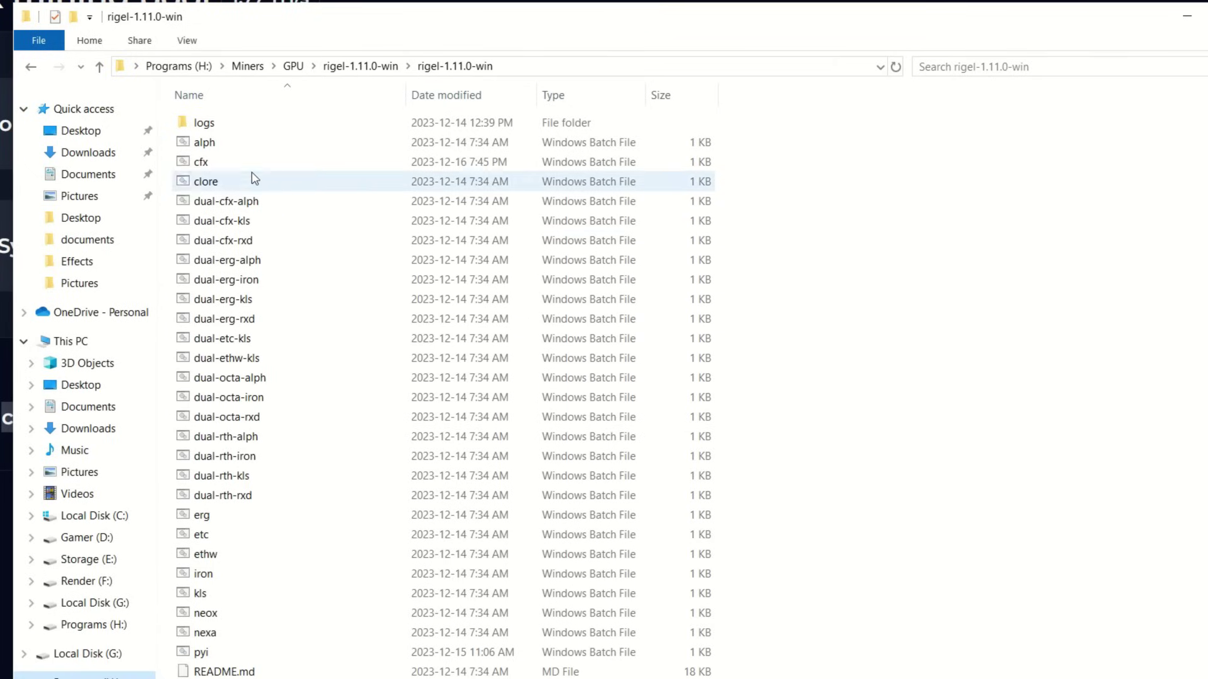
- Open the cfx batch file from the rigel-1.11.0-win folder for editing in Notepad
click(205, 167)
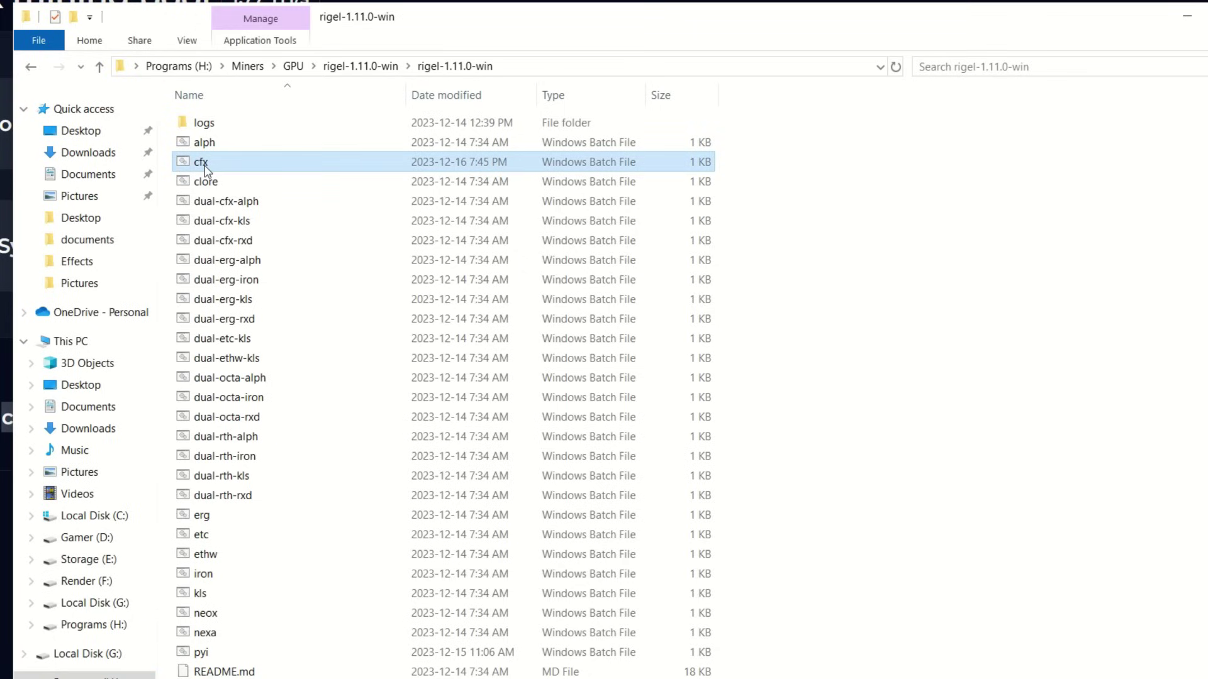
right_click(205, 167)
click(246, 200)
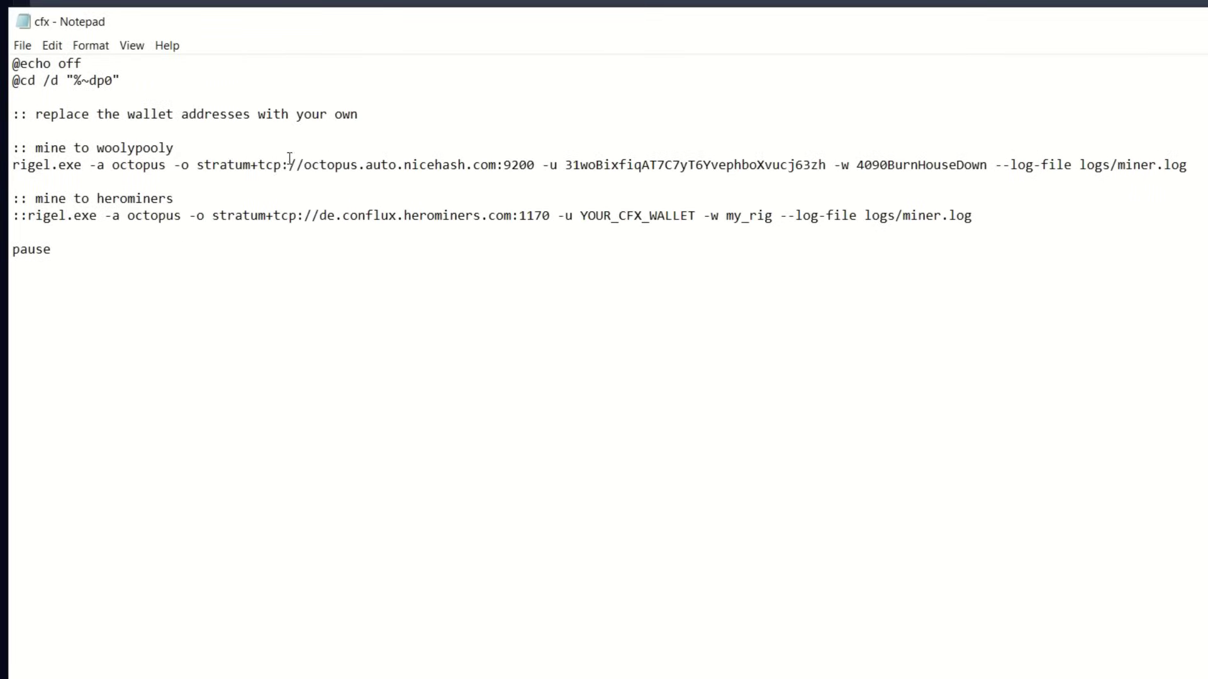
- Replace "woolypooly" with "Kryptex" in the first "mine to" comment of the cfx batch file
click(175, 150)
key(BackSpace)
key(BackSpace)
key(BackSpace)
key(BackSpace)
key(BackSpace)
key(BackSpace)
key(BackSpace)
key(BackSpace)
key(BackSpace)
key(BackSpace)
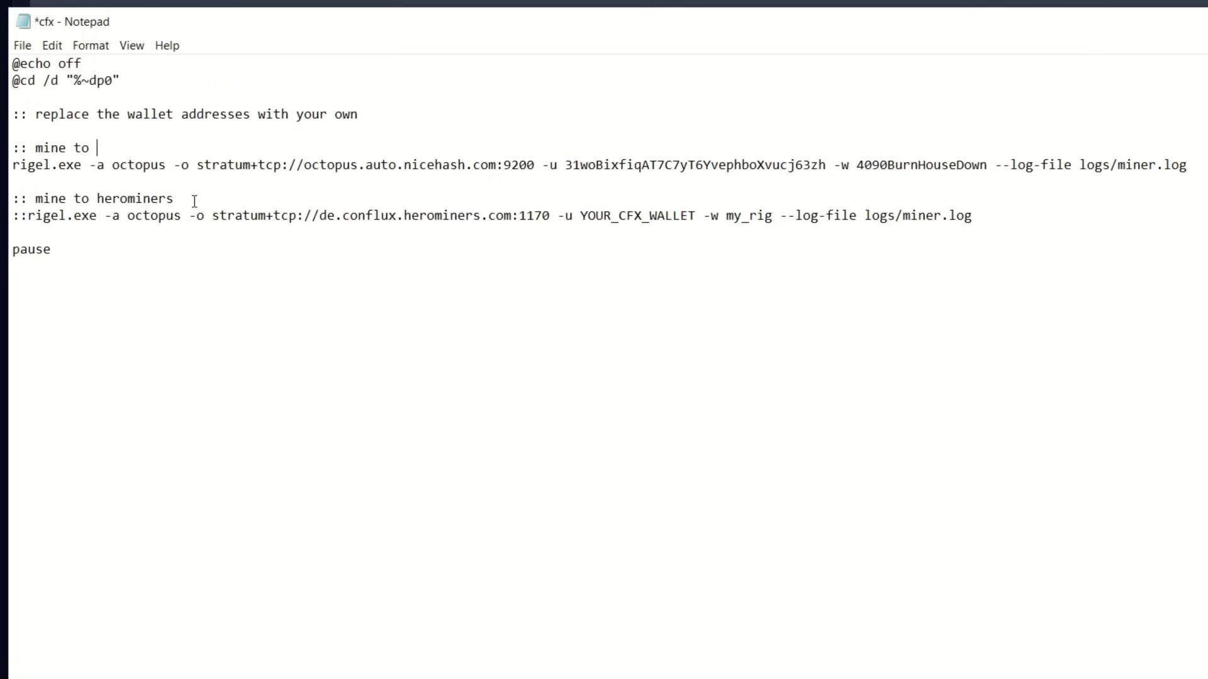
text(Kryptex)
click(14, 169)
text(::)
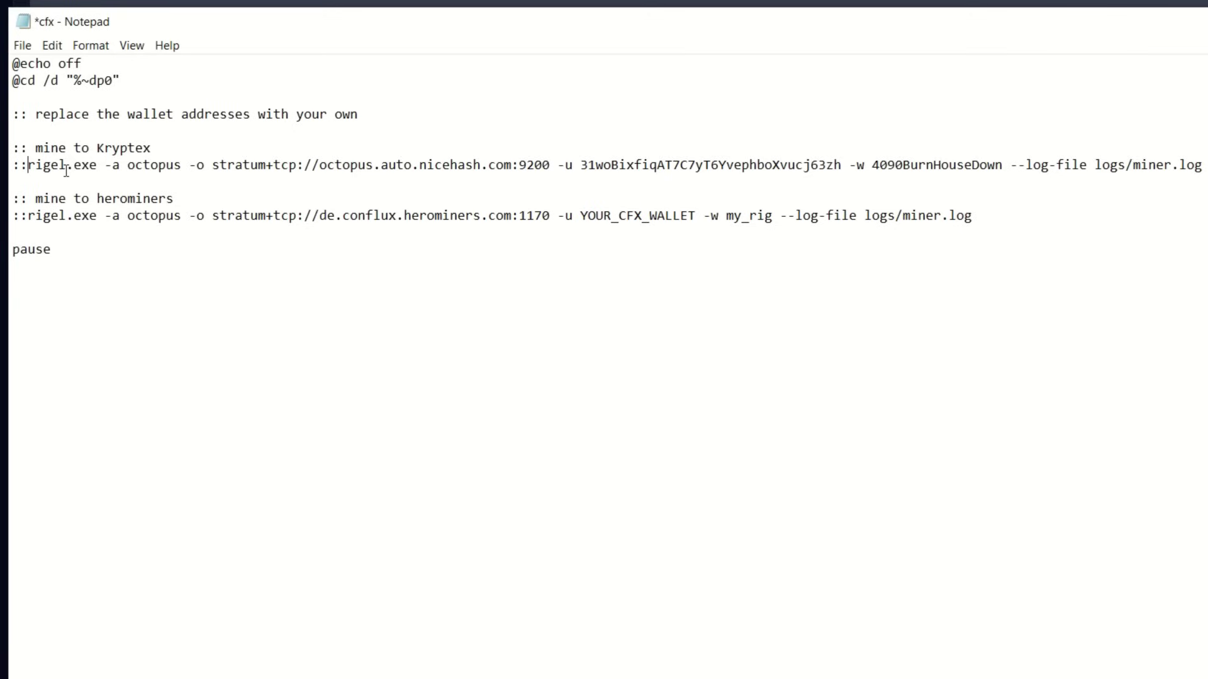
key(BackSpace)
key(BackSpace)
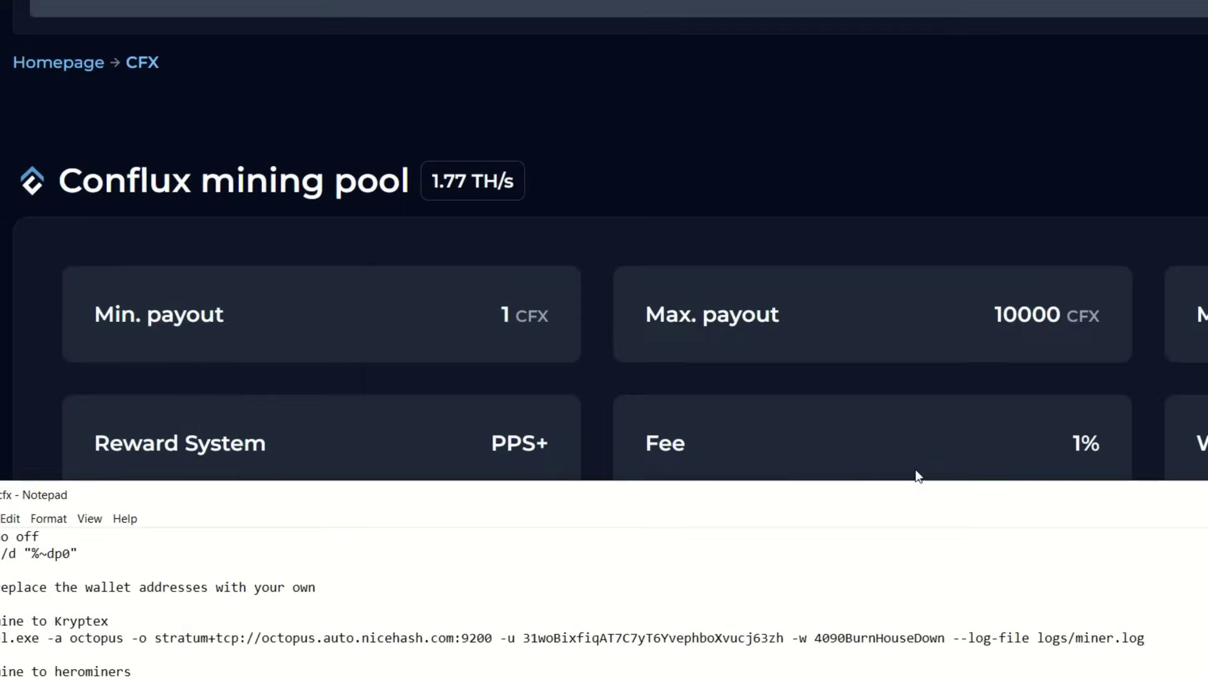
- Move Notepad out of the way and copy the host cfx.kryptex.network from the Conflux mining pool page
drag(883, 501, 843, 676)
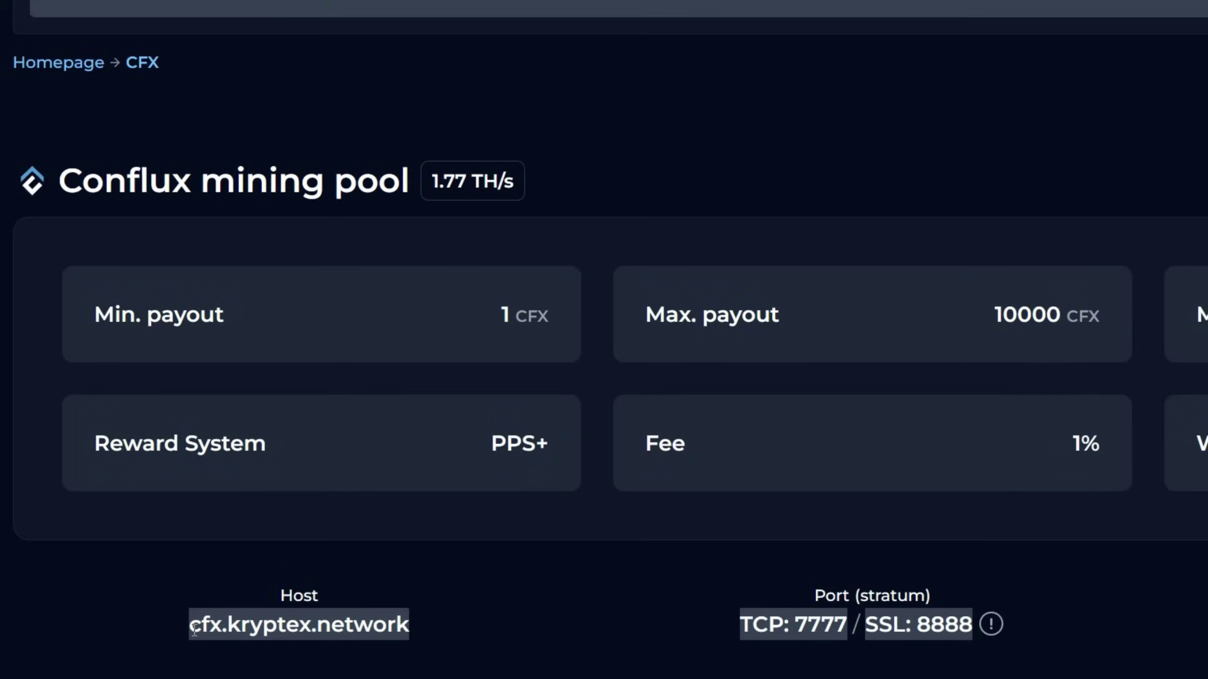
drag(192, 628, 410, 629)
right_click(404, 626)
click(439, 641)
- Replace the NiceHash host and port after stratum+tcp:// in the Kryptex line with cfx.kryptex.network
key(alt+Tab)
drag(349, 673, 351, 224)
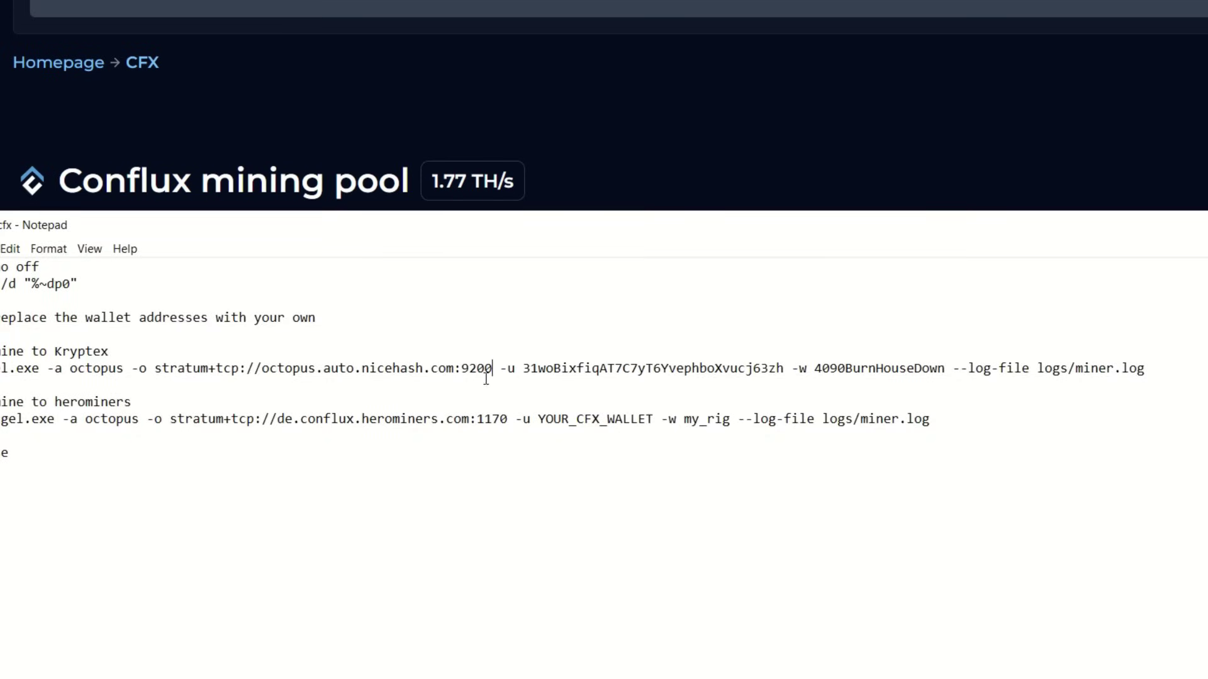
key(BackSpace)
key(BackSpace)
key(BackSpace)
key(BackSpace)
key(BackSpace)
key(BackSpace)
key(BackSpace)
key(BackSpace)
key(BackSpace)
key(BackSpace)
key(BackSpace)
key(BackSpace)
key(BackSpace)
key(BackSpace)
key(BackSpace)
key(BackSpace)
key(BackSpace)
key(BackSpace)
key(BackSpace)
key(BackSpace)
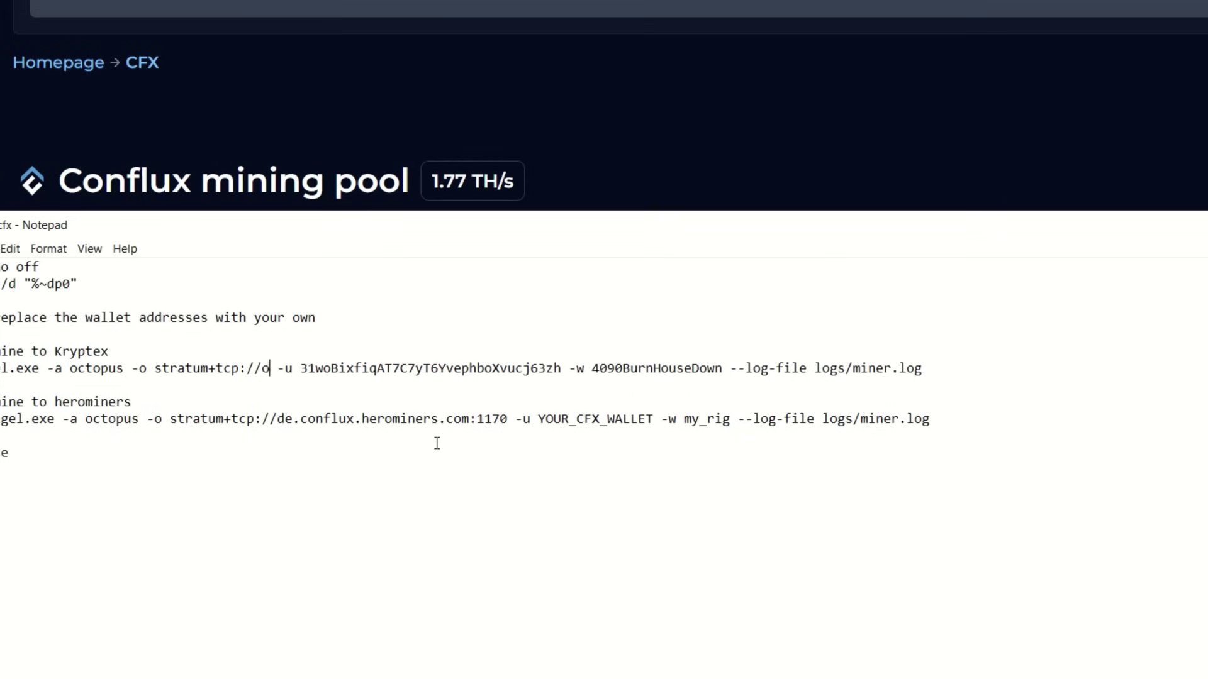
key(BackSpace)
key(ctrl+v)
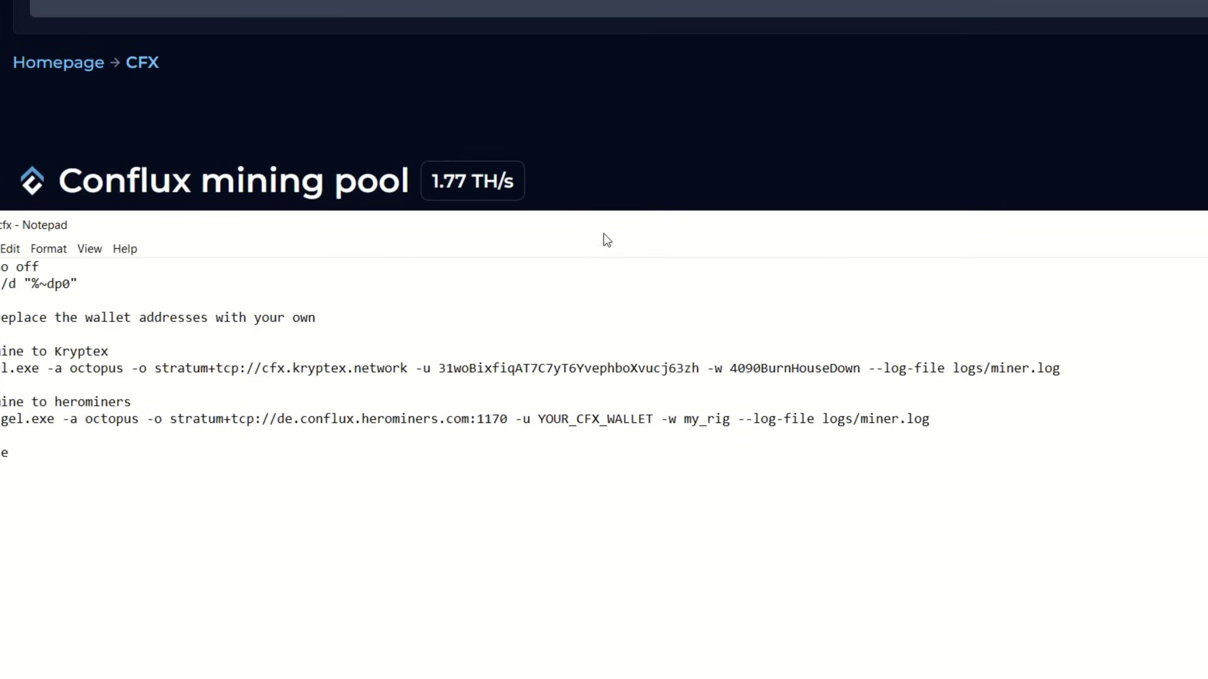
- Check the pool's TCP port and append :7777 to the cfx.kryptex.network host in the batch file
drag(606, 224, 605, 678)
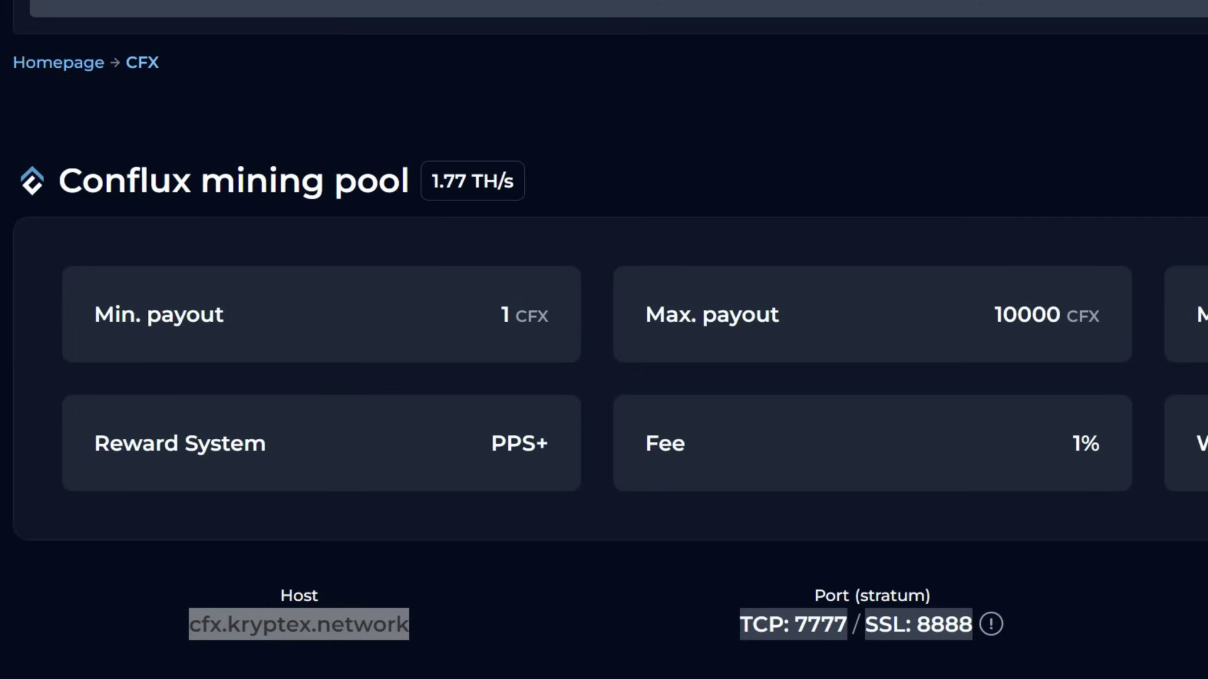
drag(723, 678, 683, 315)
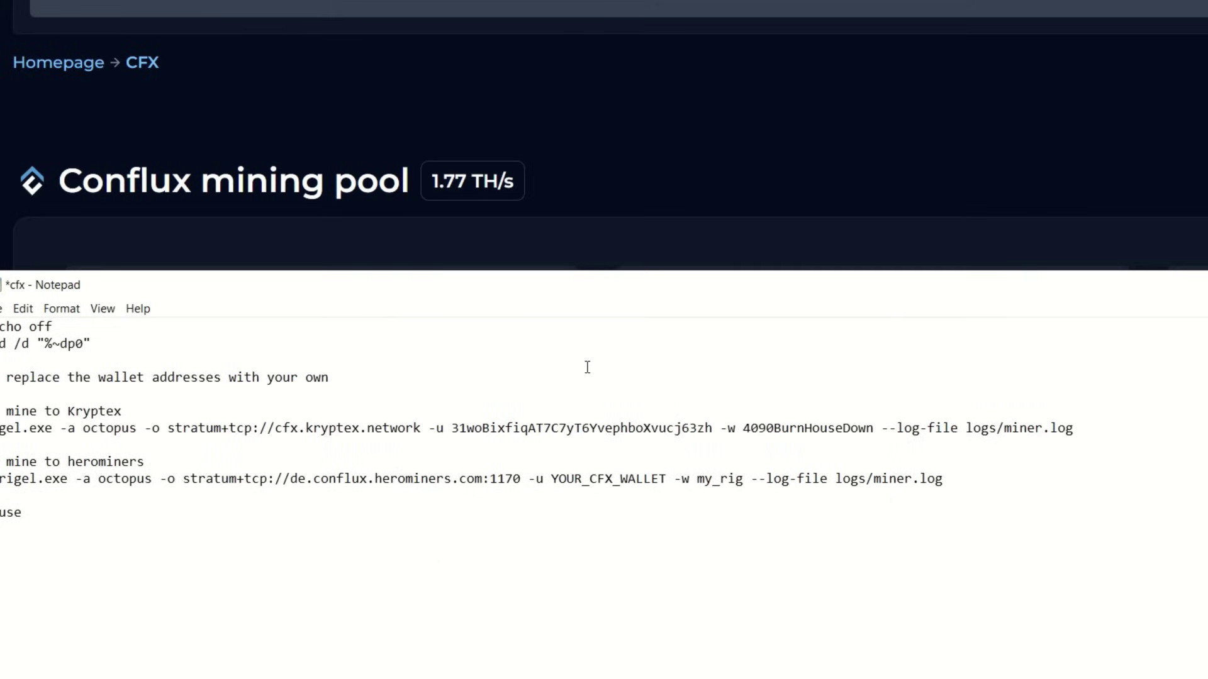
text(:777)
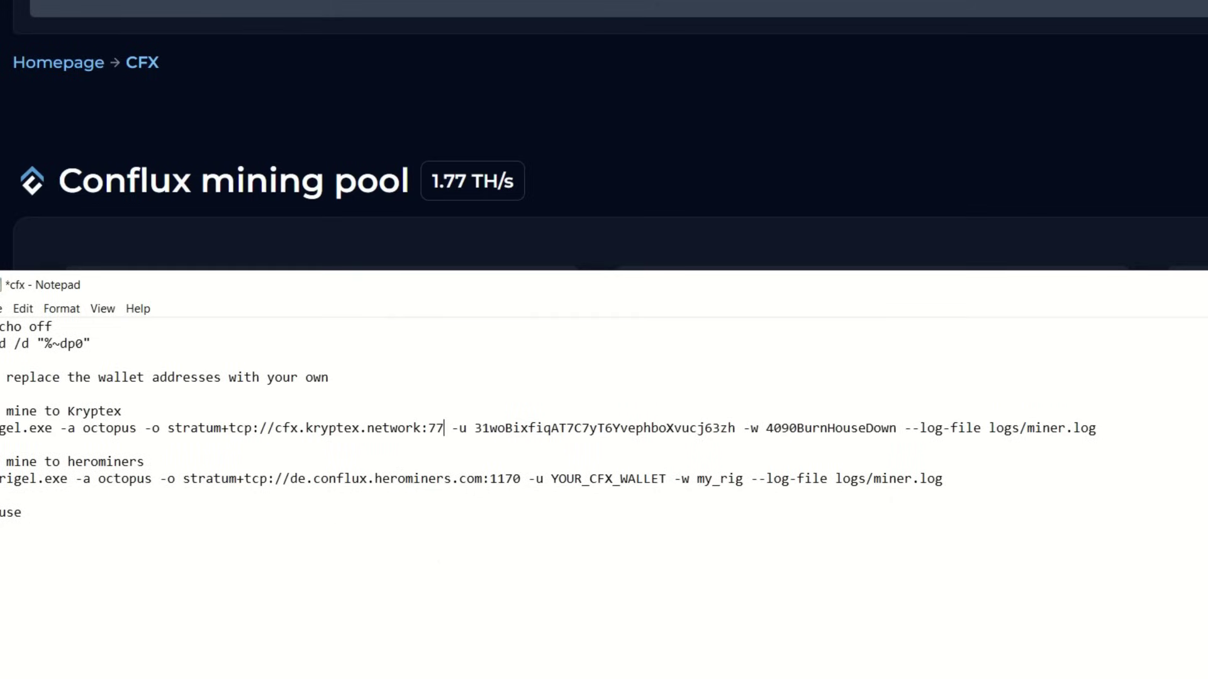
text(7)
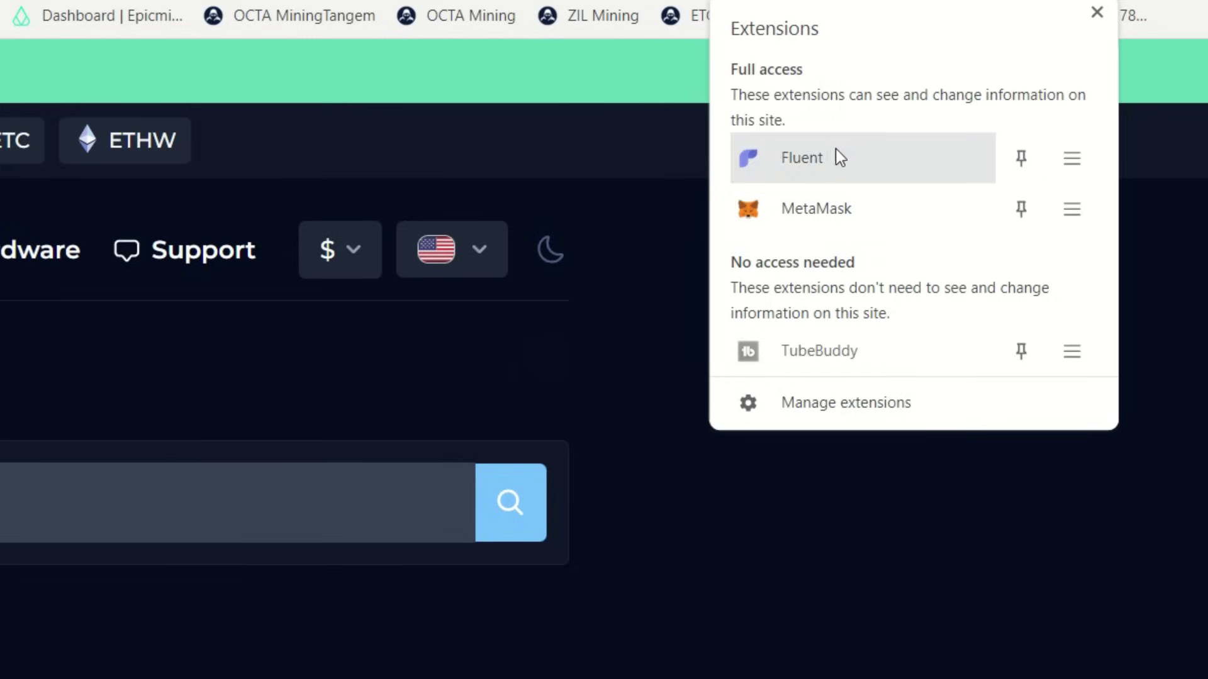
- Copy the Conflux address from the Fluent wallet and replace the old wallet address after -u in the Kryptex line with it
click(828, 149)
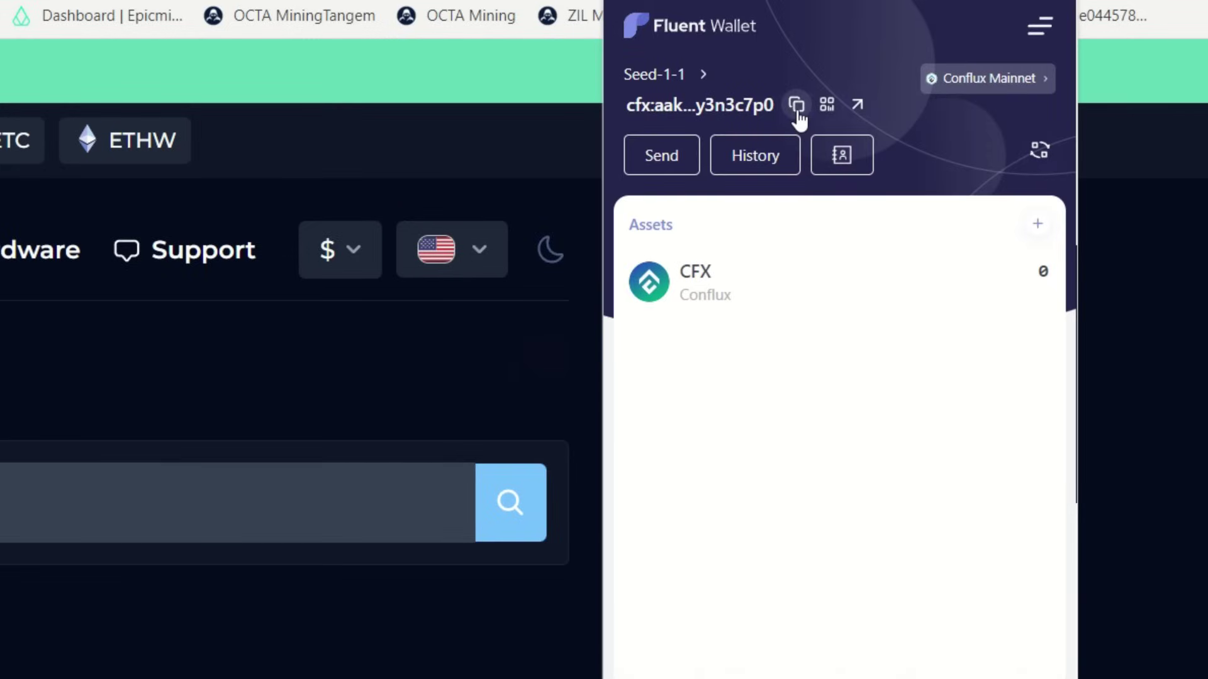
click(797, 107)
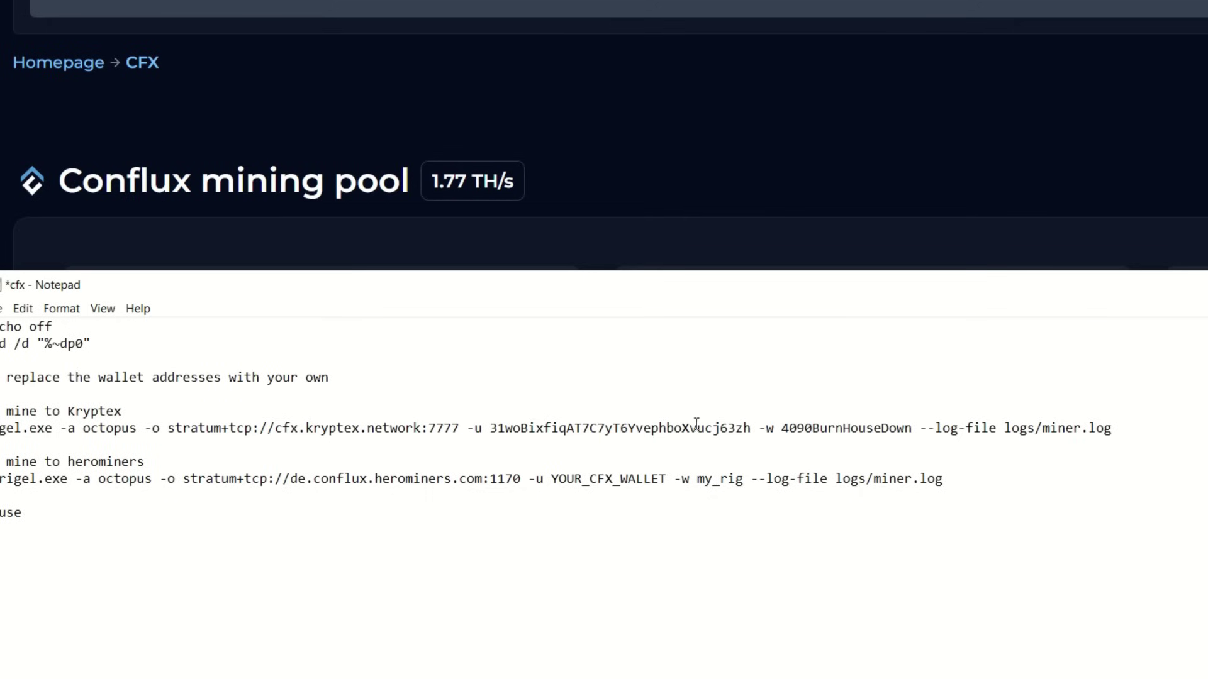
click(748, 430)
key(BackSpace)
key(BackSpace)
key(BackSpace)
key(BackSpace)
key(BackSpace)
key(BackSpace)
key(BackSpace)
key(BackSpace)
key(BackSpace)
key(BackSpace)
key(BackSpace)
key(BackSpace)
key(BackSpace)
key(BackSpace)
key(BackSpace)
key(BackSpace)
key(BackSpace)
key(BackSpace)
key(BackSpace)
key(BackSpace)
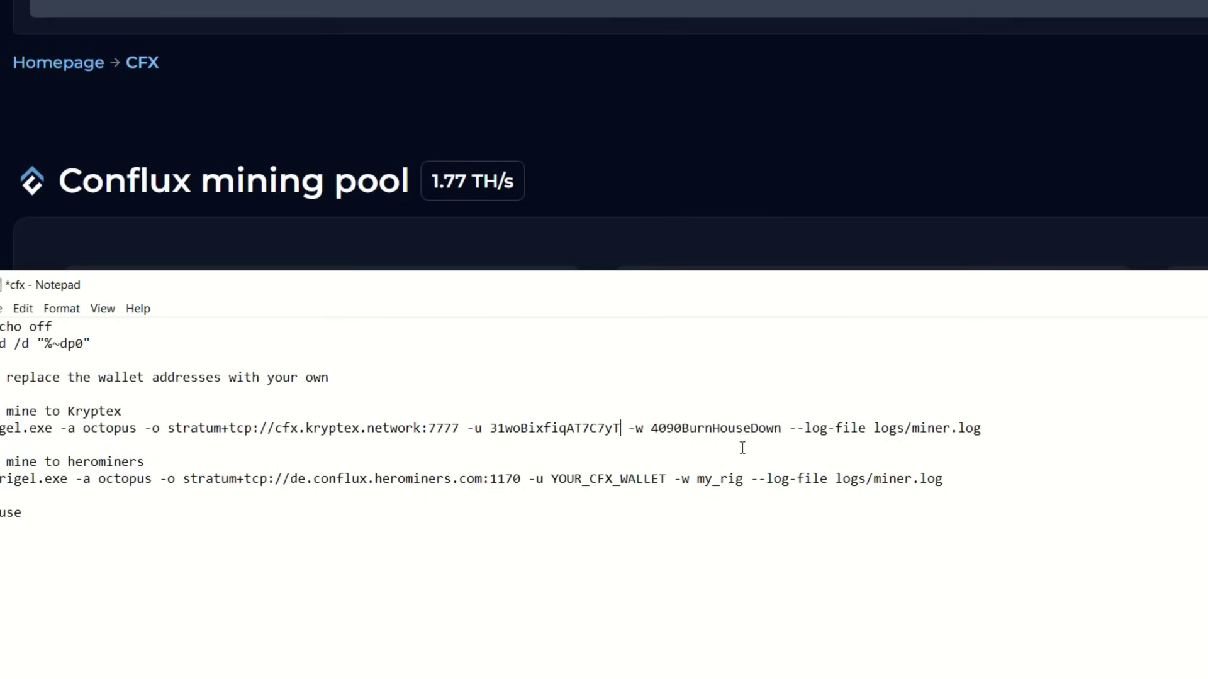
key(BackSpace)
key(BackSpace)
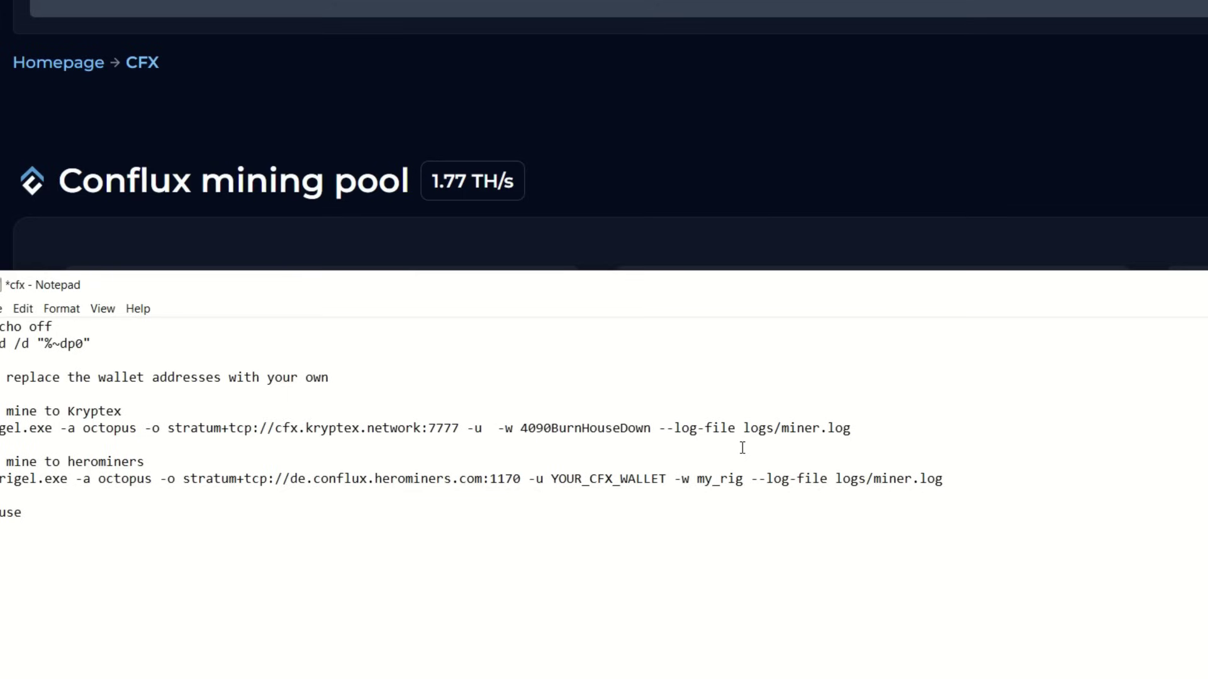
key(ctrl+v)
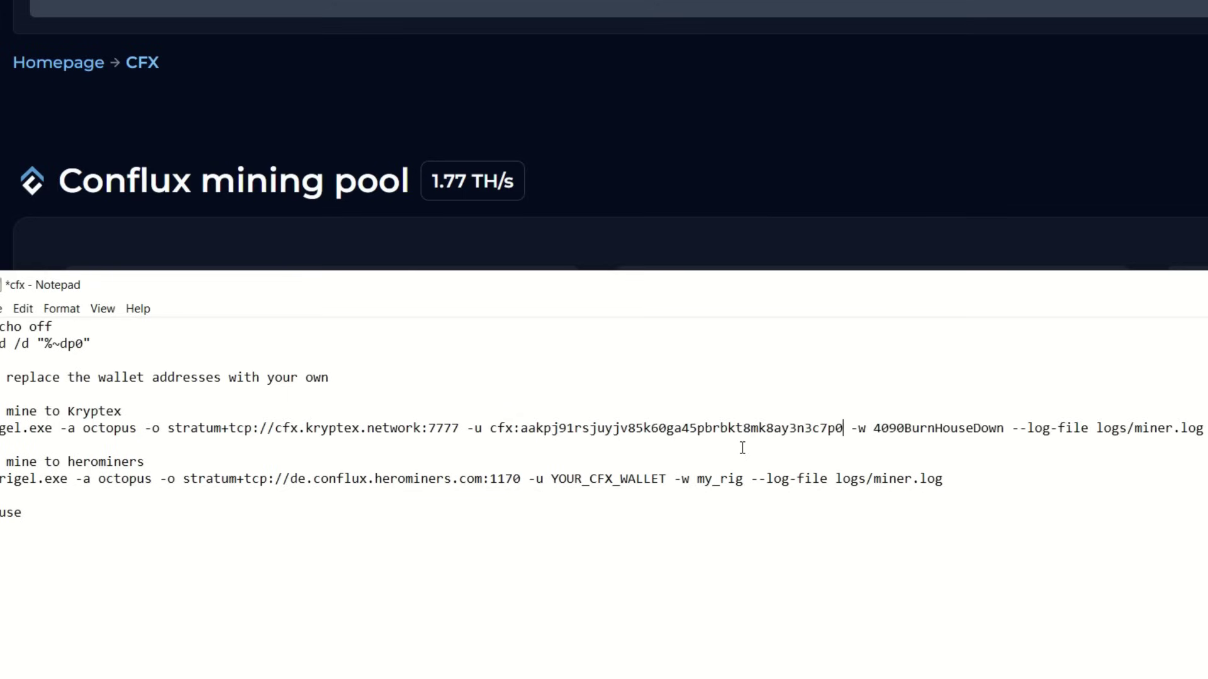
click(818, 428)
key(BackSpace)
text(c)
- Shorten the worker name after -w in the Kryptex line to 4090
click(1004, 429)
key(BackSpace)
key(BackSpace)
key(BackSpace)
key(BackSpace)
key(BackSpace)
key(BackSpace)
key(BackSpace)
key(BackSpace)
key(BackSpace)
key(BackSpace)
key(BackSpace)
key(BackSpace)
key(BackSpace)
key(BackSpace)
key(BackSpace)
key(BackSpace)
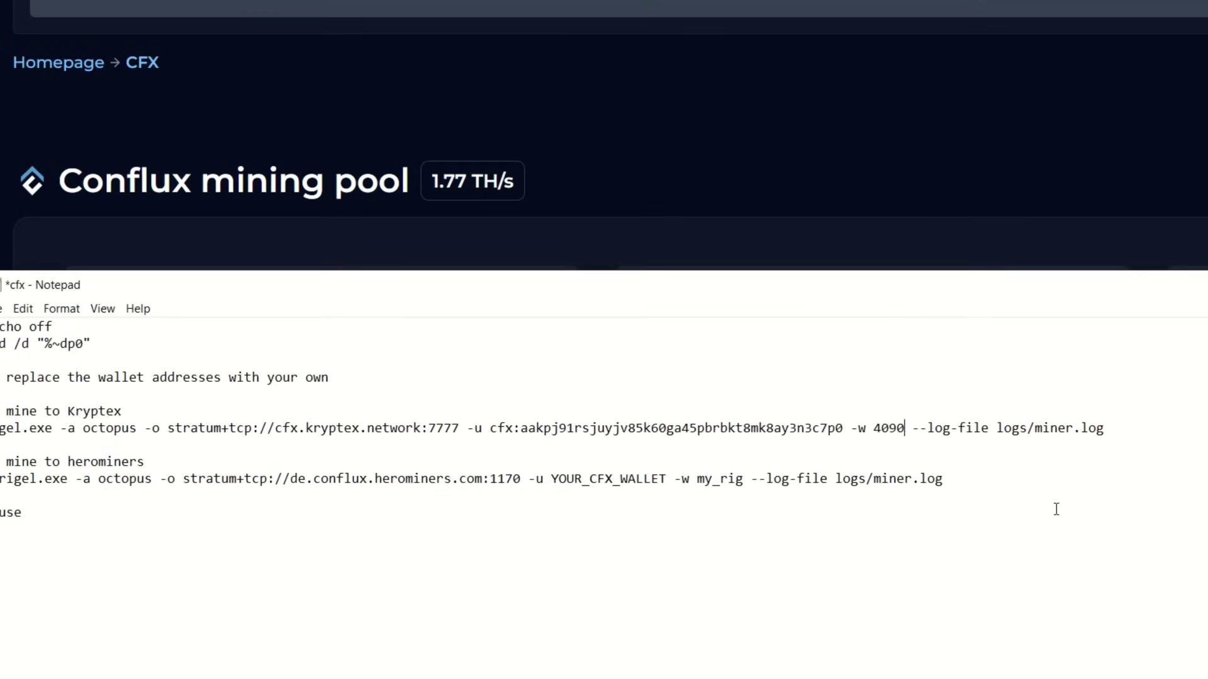
key(BackSpace)
text(4090)
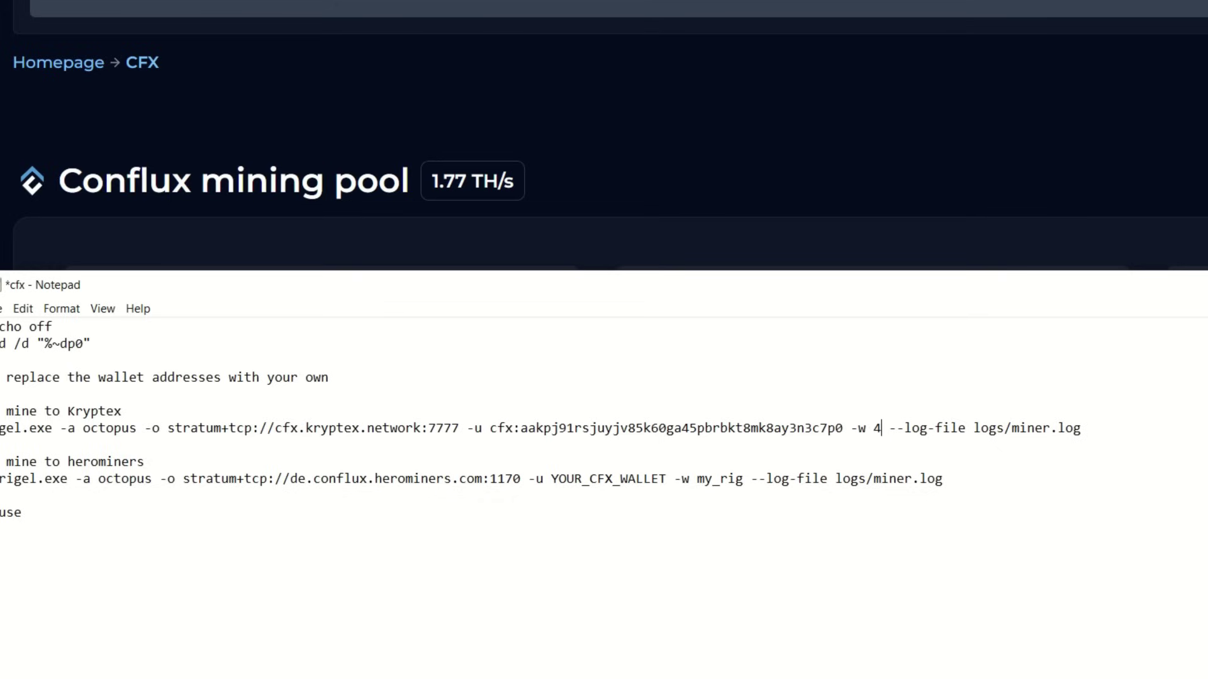
text(9)
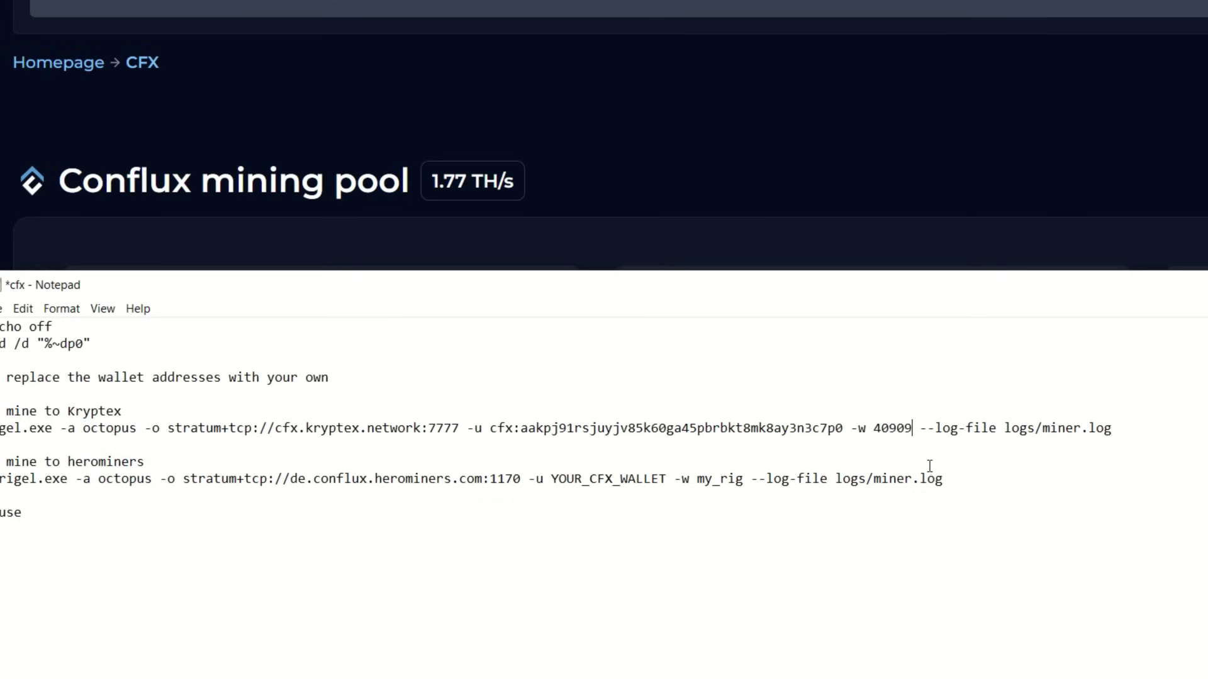
key(BackSpace)
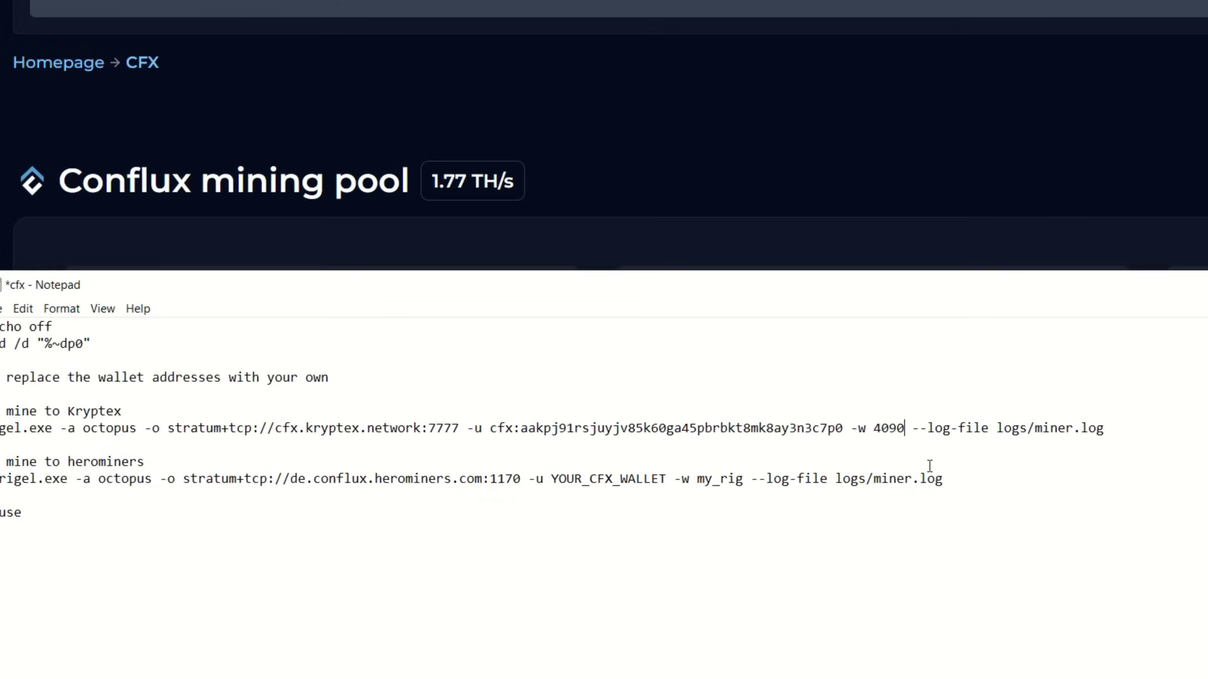
- Save the edited cfx batch file and move Notepad out of the way
click(2, 308)
click(6, 384)
drag(1171, 287, 672, 179)
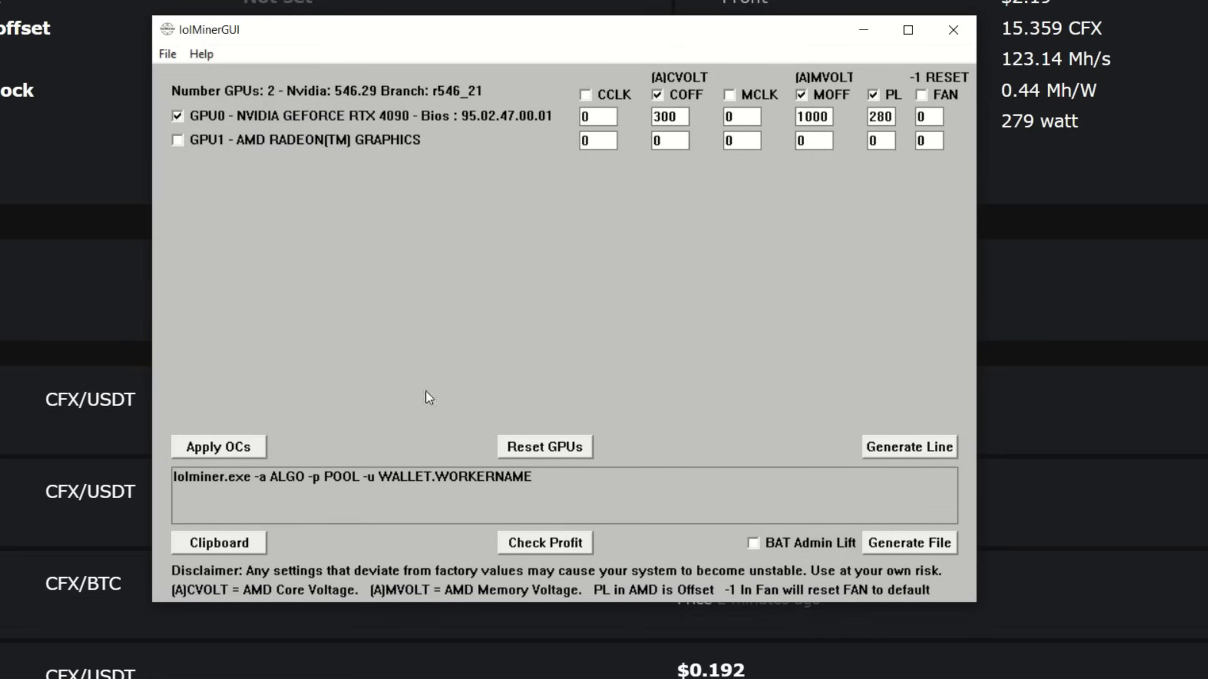
- Apply the RTX 4090 overclock in lolMinerGUI with core offset 300, memory offset 1000 and power limit 280, then minimize its window
click(222, 447)
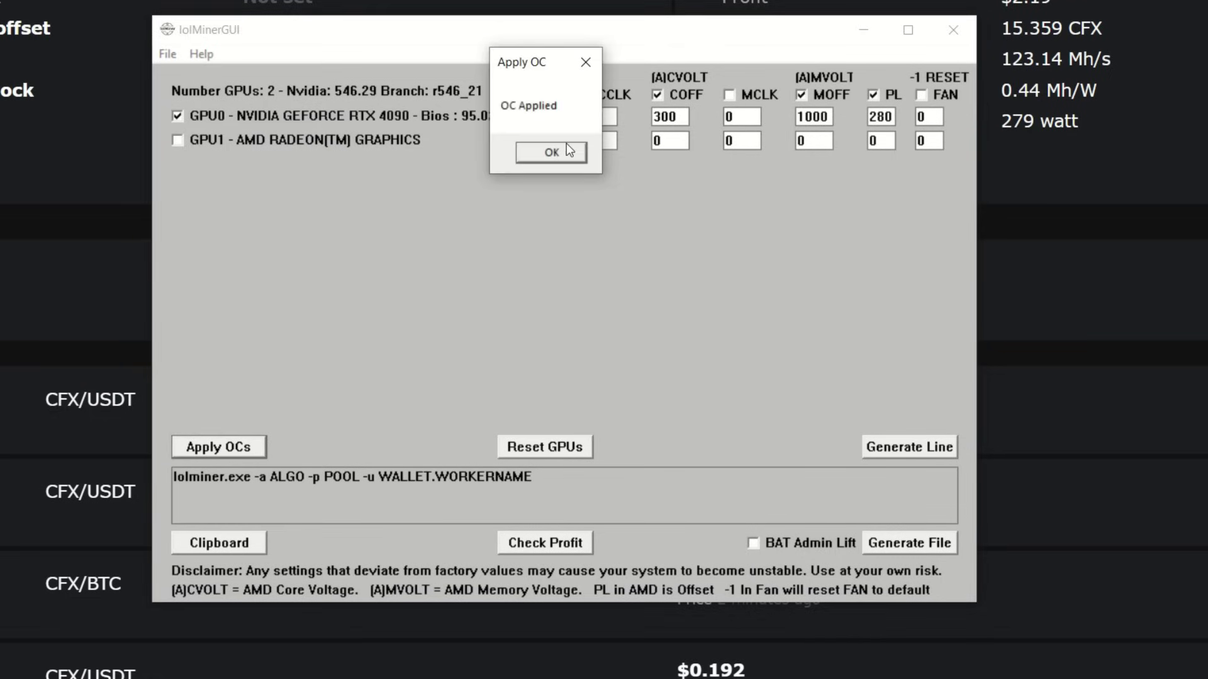
click(551, 151)
click(858, 33)
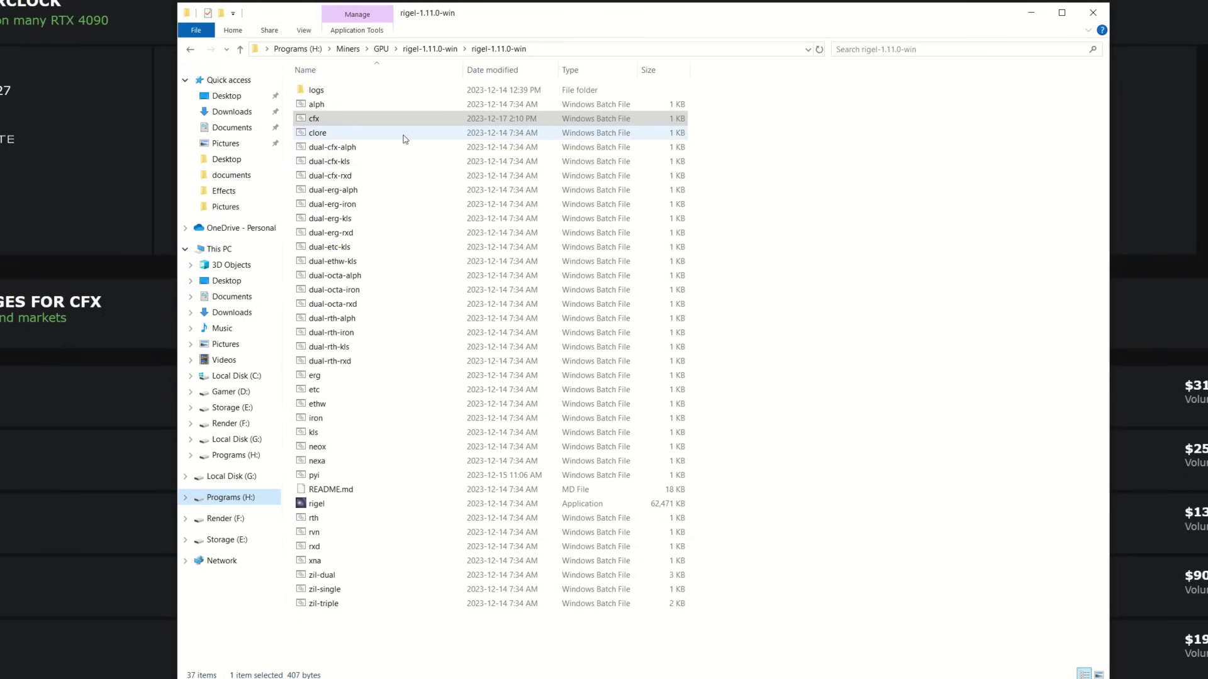
- Run the cfx batch file from the Rigel folder and check the wallet's hashrate, shares and workers on the Kryptex pool page
click(315, 119)
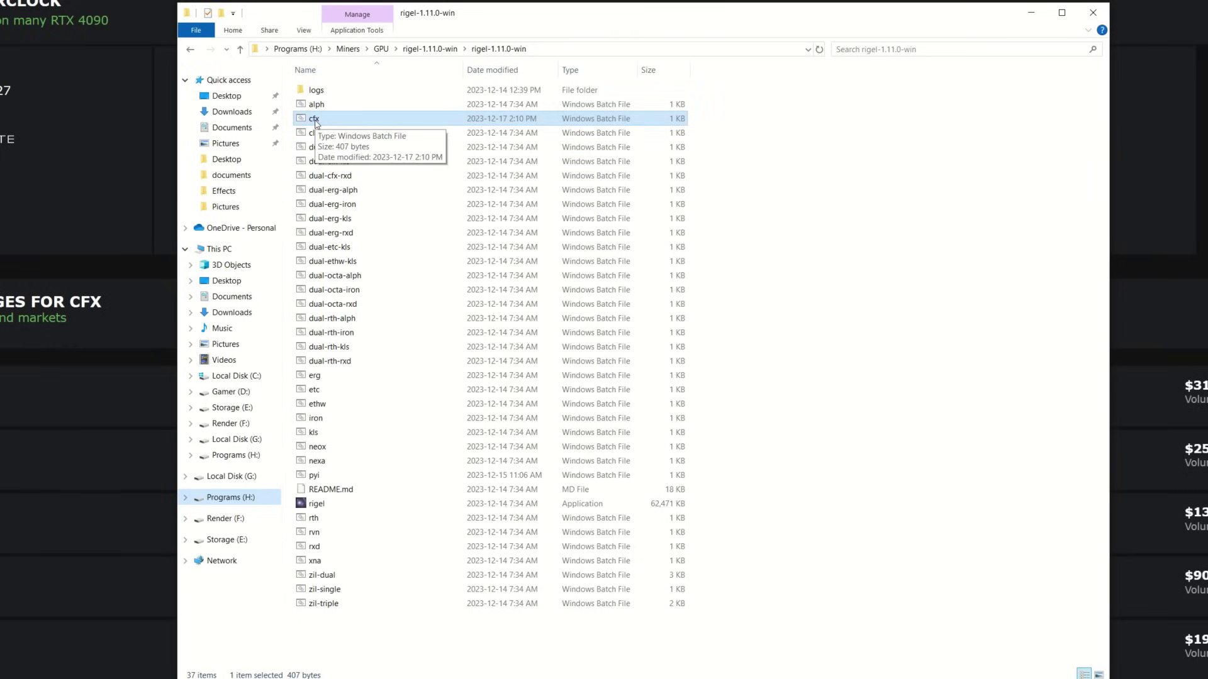
double_click(316, 119)
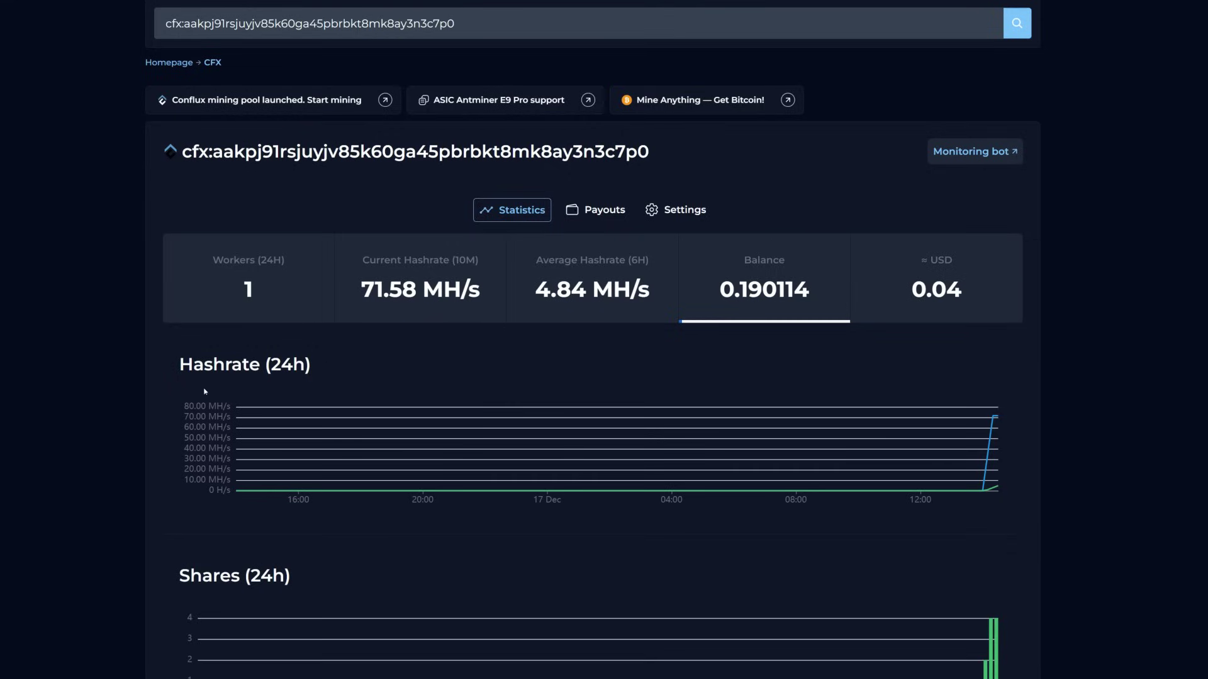
scroll(86, 486, down, 8)
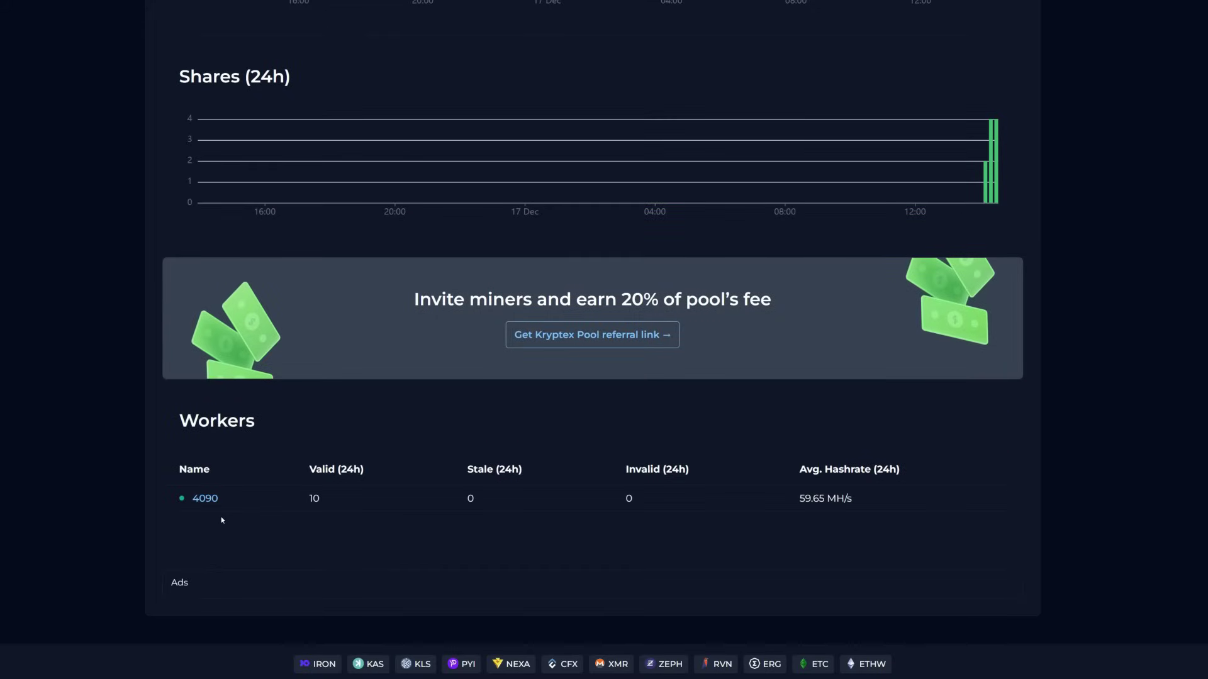
scroll(90, 524, up, 10)
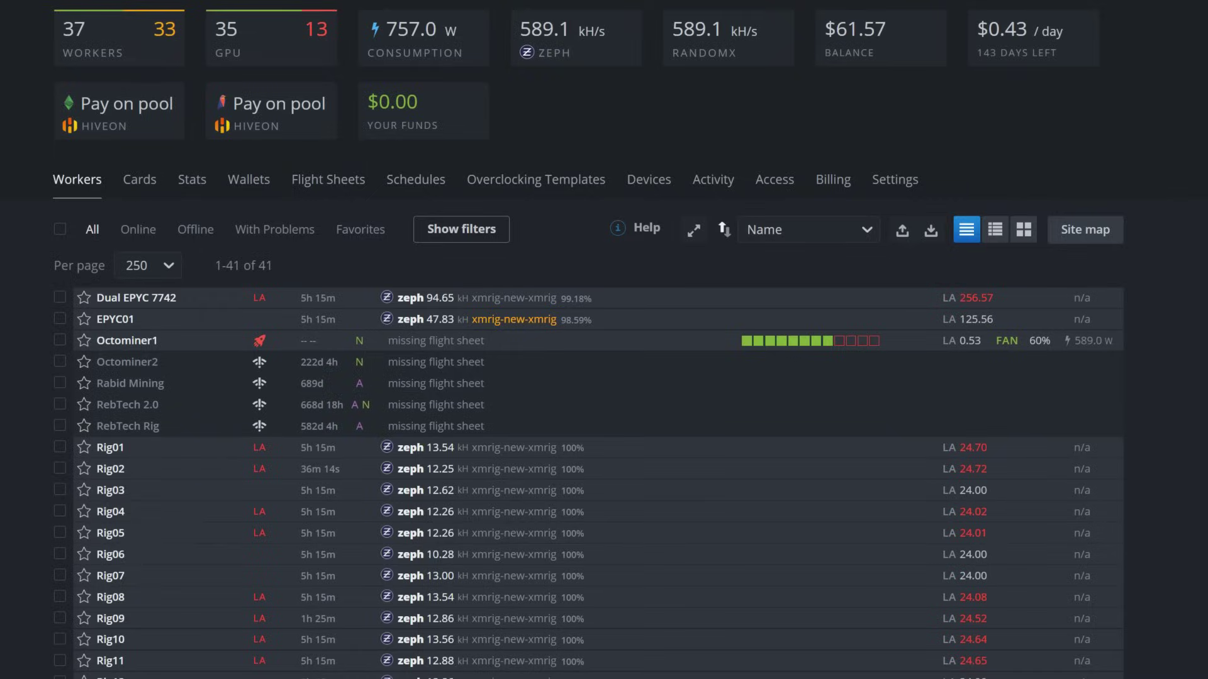
- Start a new wallet in the Hive OS farm and set its coin to CFX
click(244, 192)
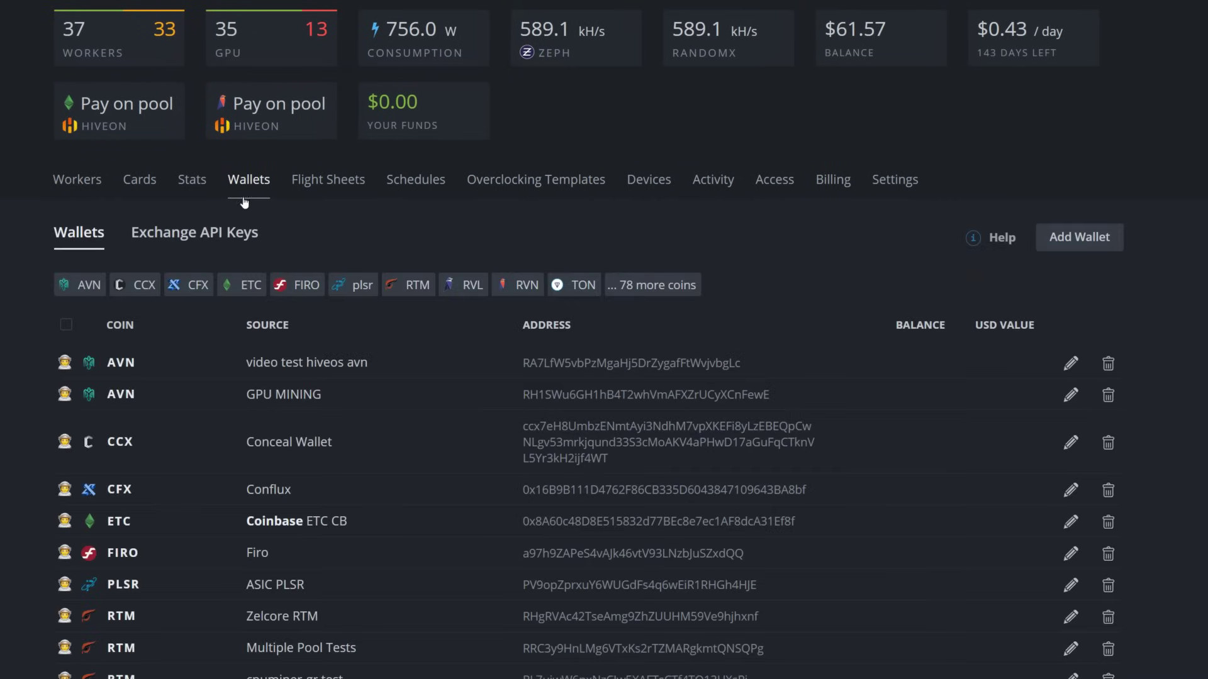
click(1094, 243)
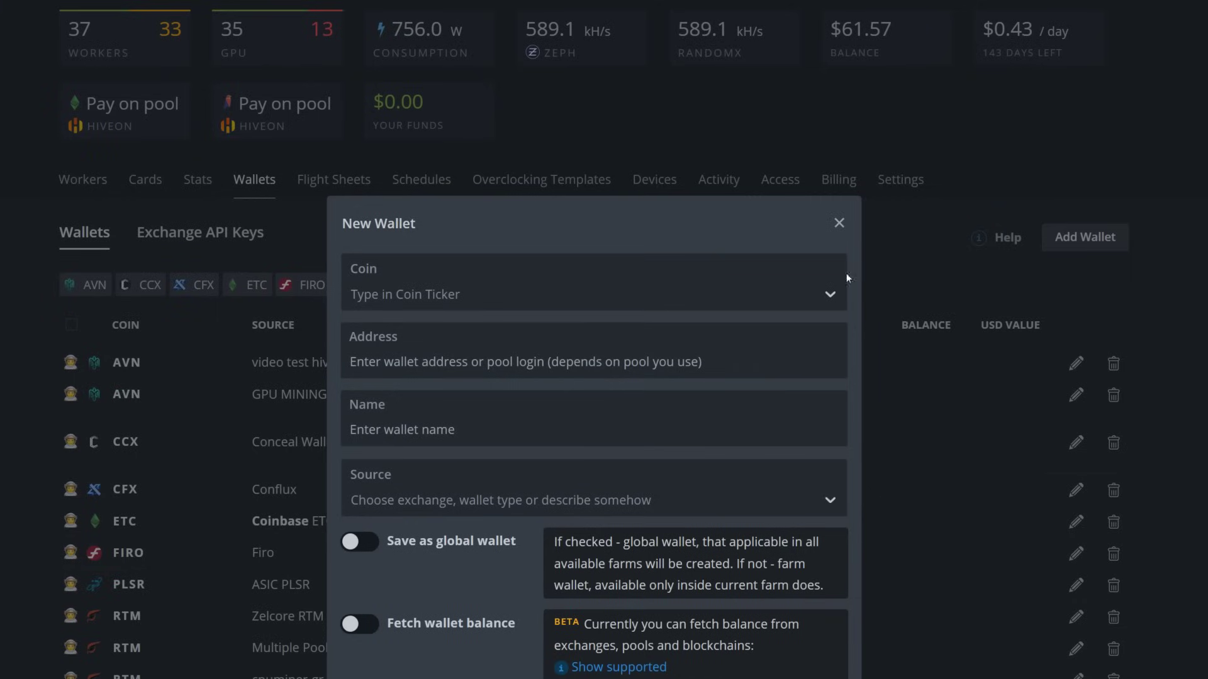
click(613, 303)
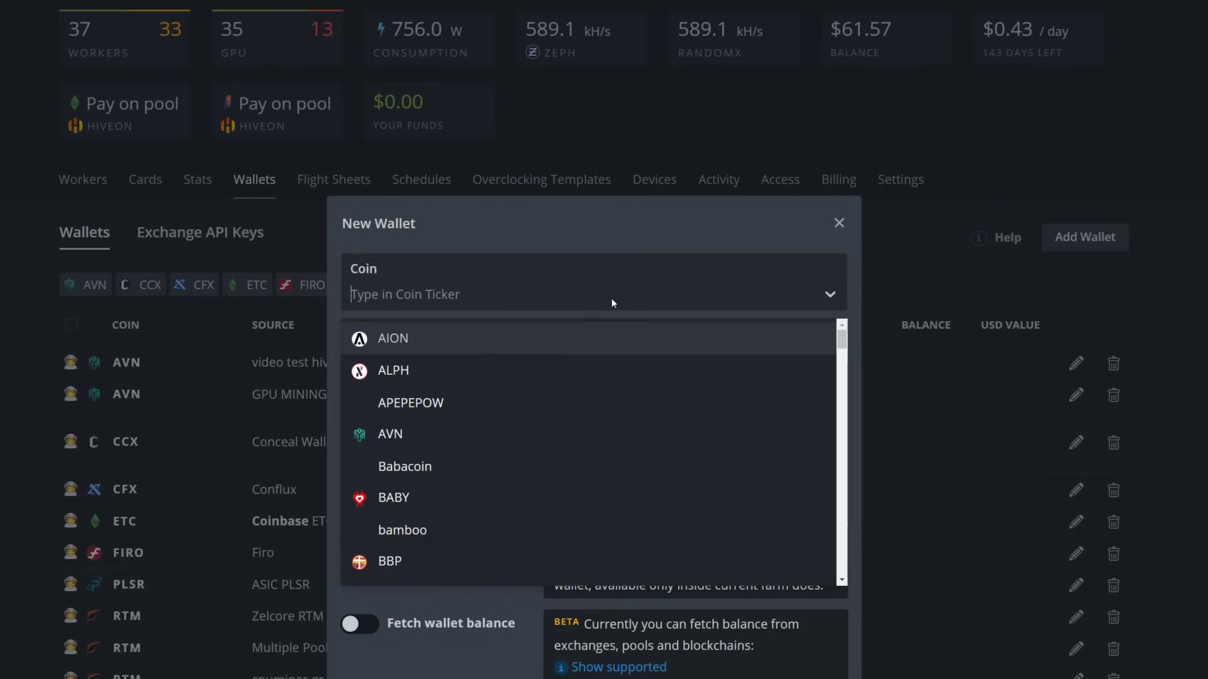
text(cfx)
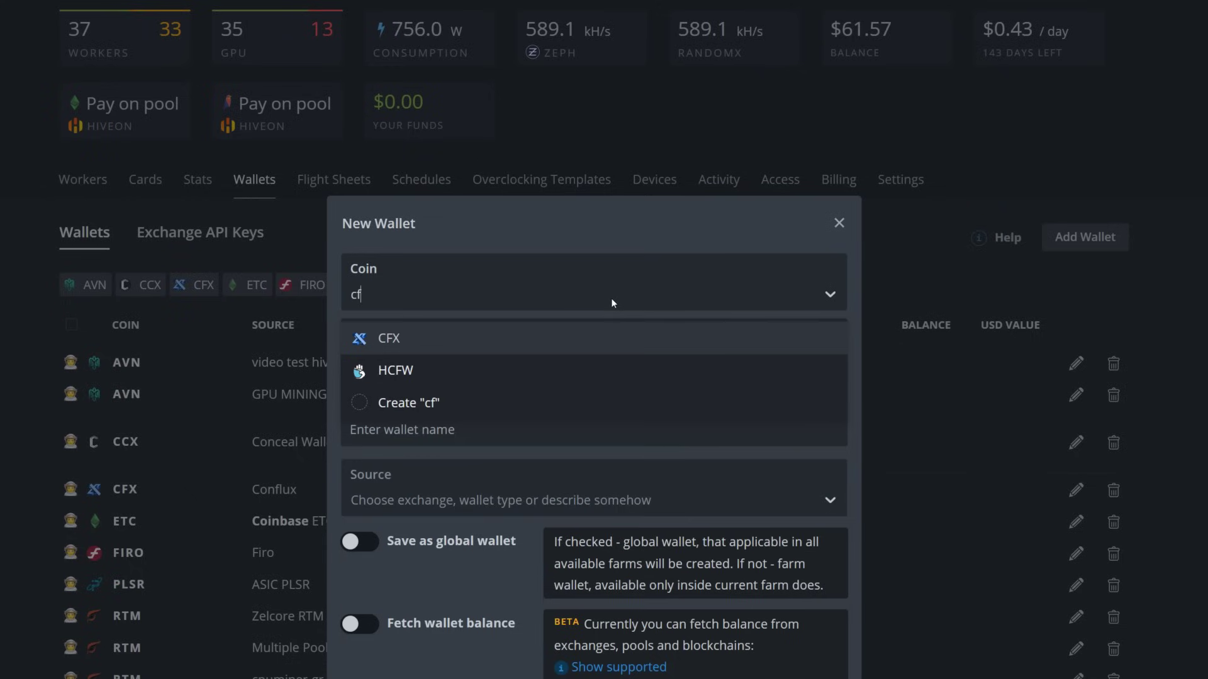
click(412, 347)
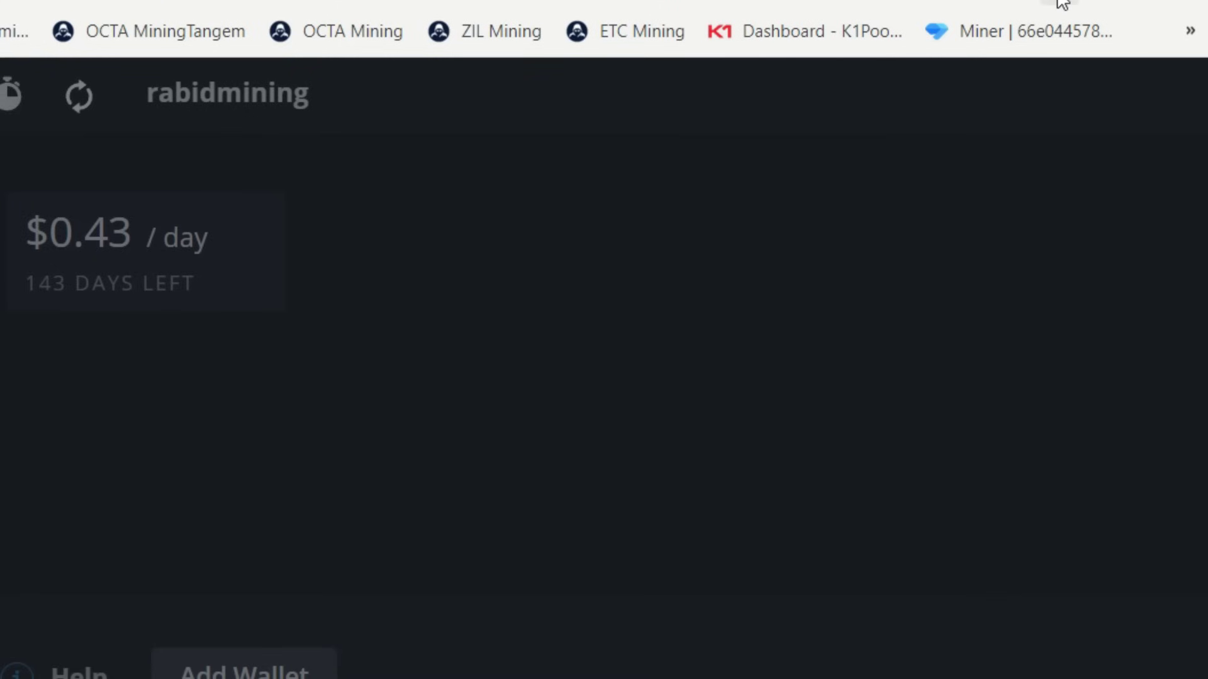
- Copy the Conflux address from the Fluent wallet and paste it as the new wallet's address
click(1052, 3)
click(747, 192)
click(718, 130)
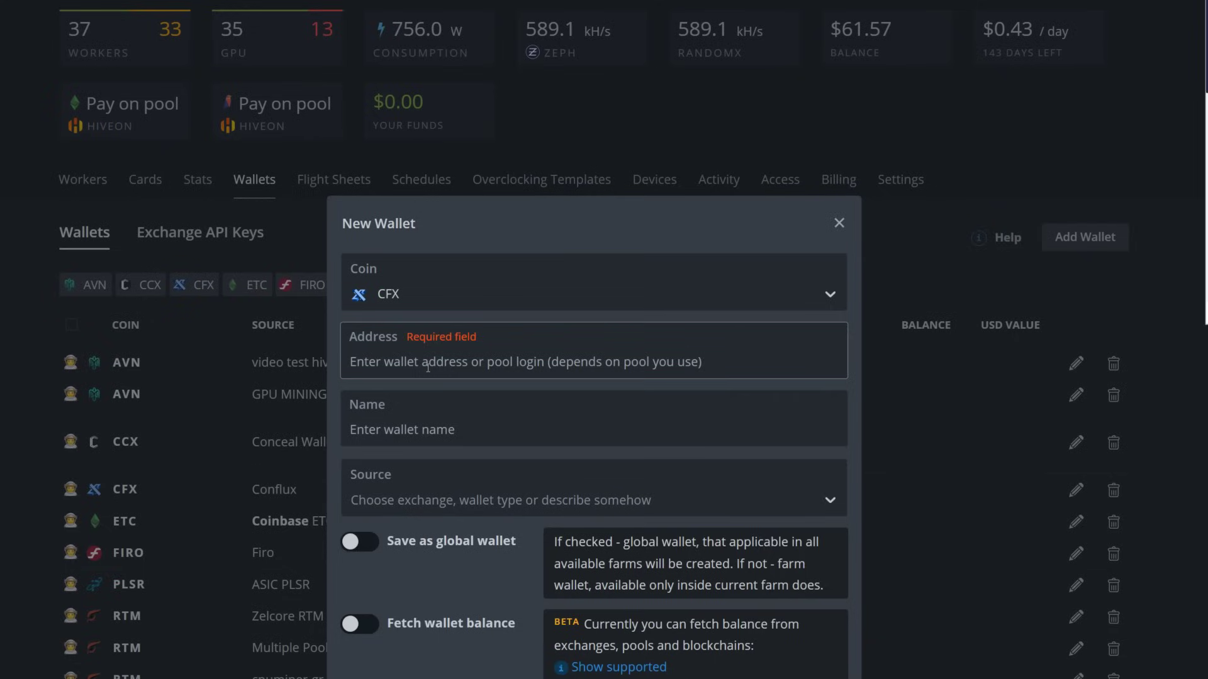
click(428, 368)
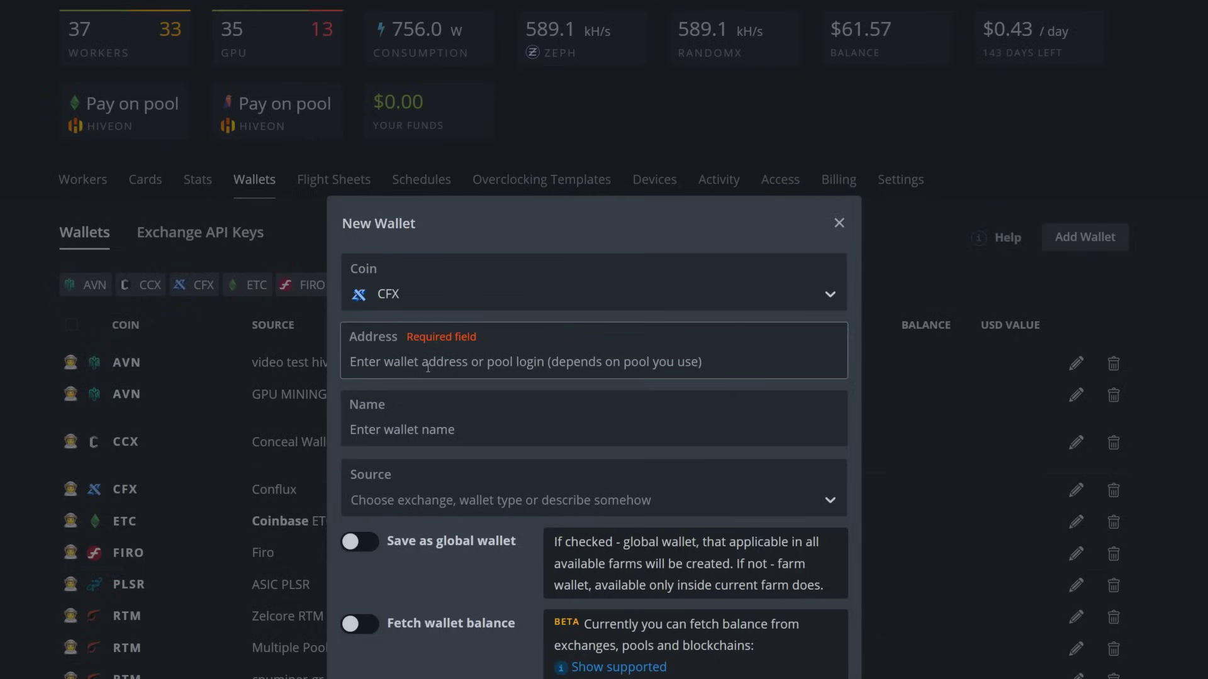
key(ctrl+v)
- Name the new CFX wallet Testvideo and create it
click(418, 410)
text(T)
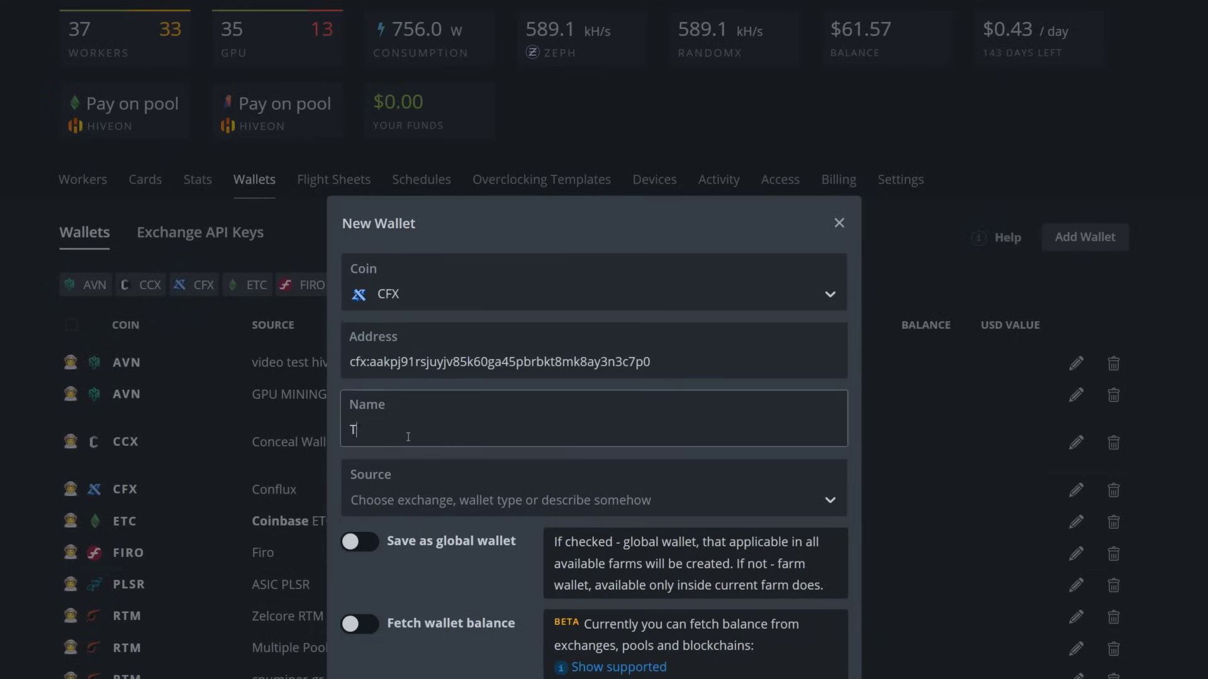
text(estvideo)
key(Return)
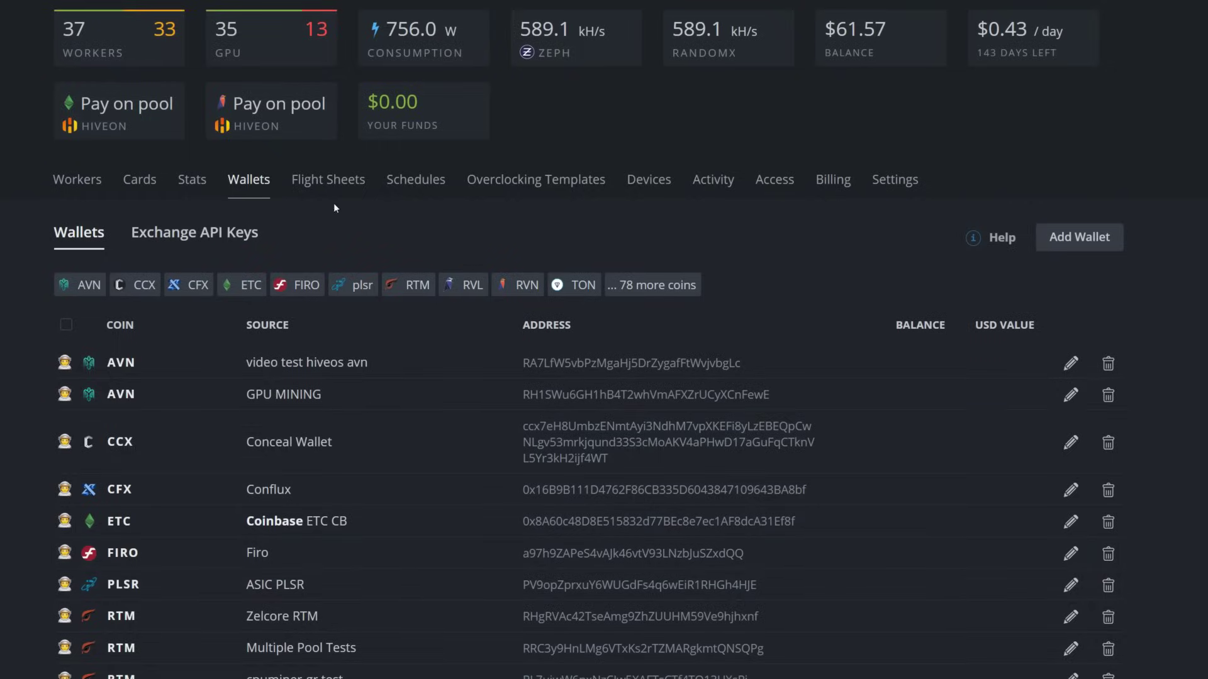
- Begin a new flight sheet with CFX as the coin and Testvideo as the wallet
click(337, 183)
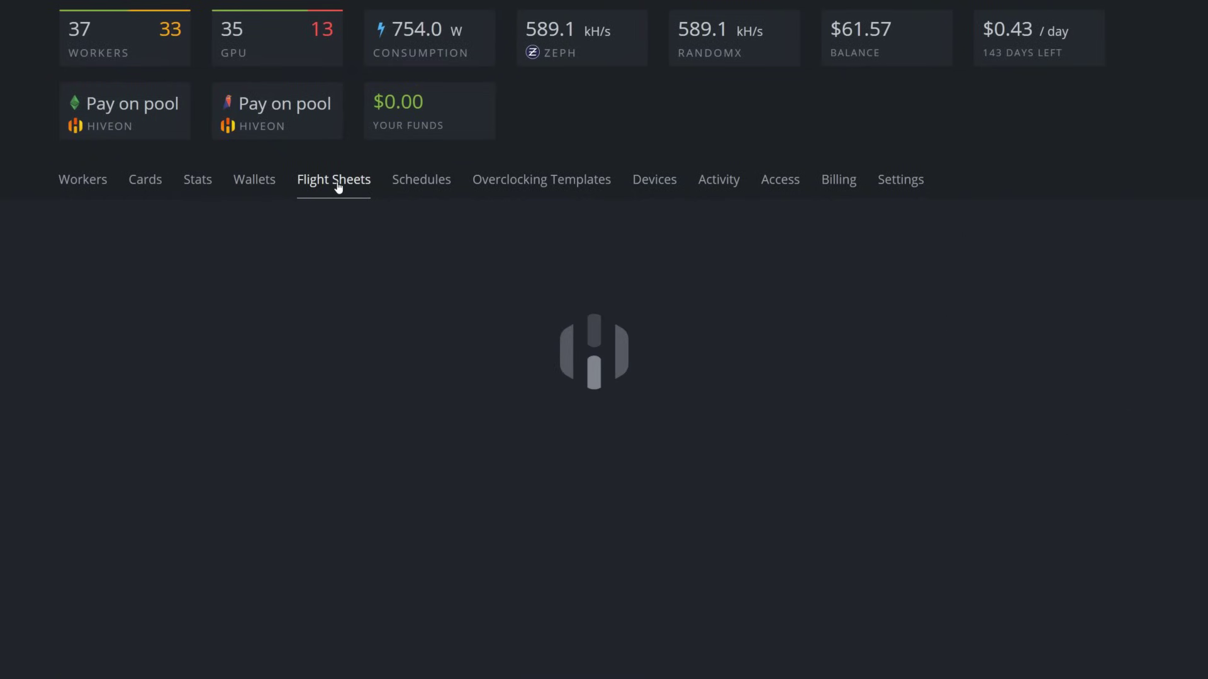
click(162, 307)
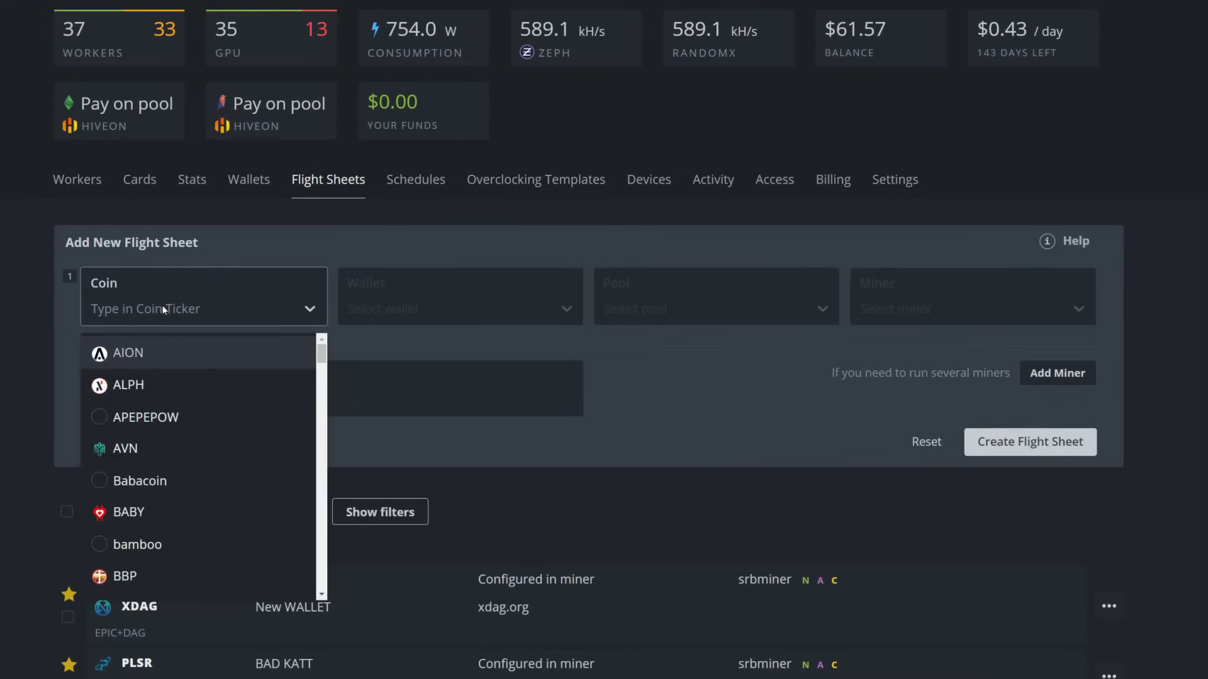
text(cfx)
click(133, 357)
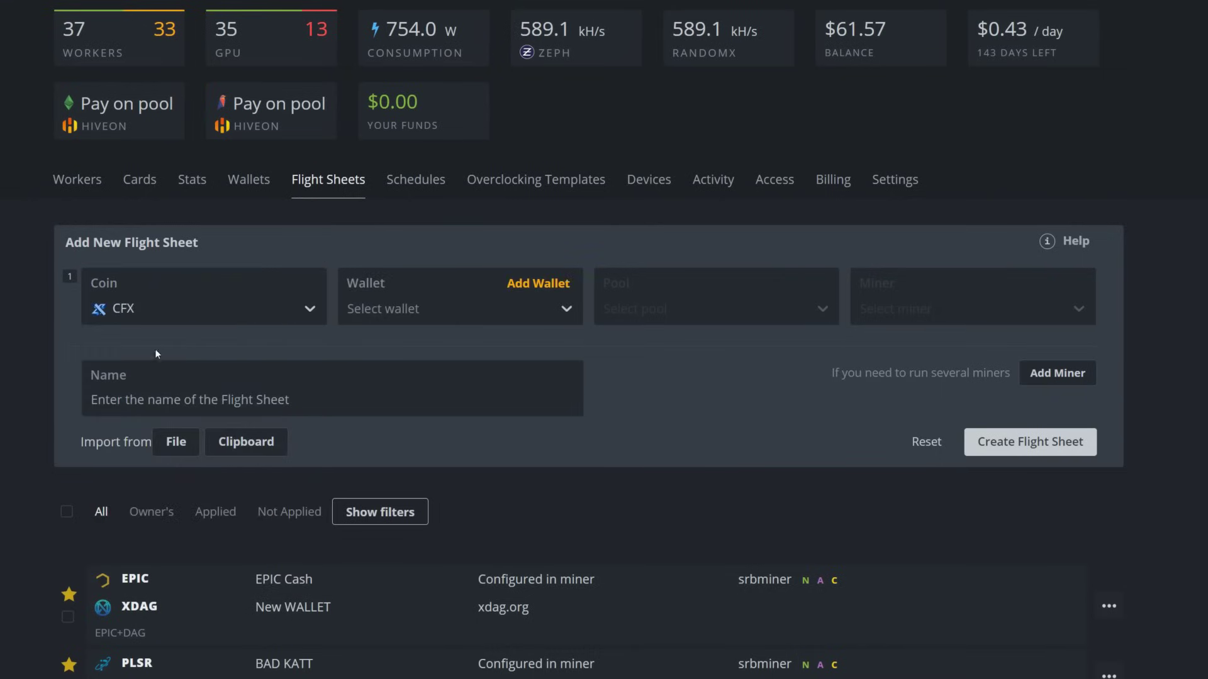
click(393, 310)
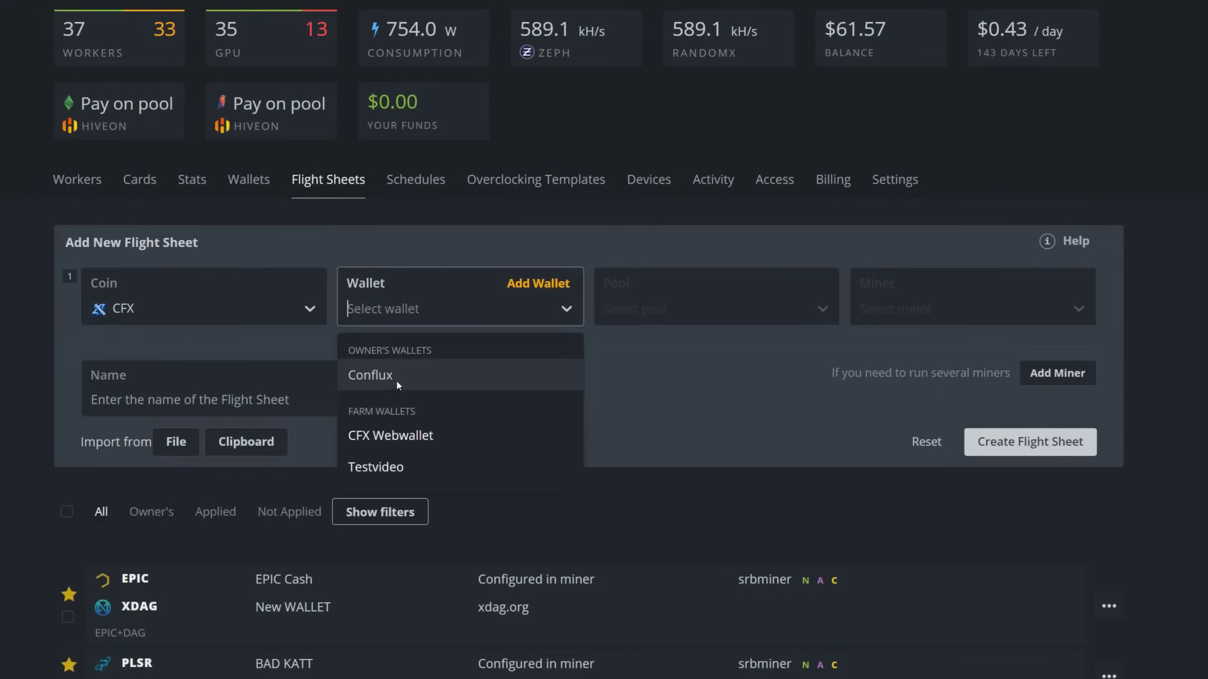
click(380, 469)
- Set the flight sheet's pool to kryptex and apply the Global server cfx.kryptex.network:7777
click(662, 304)
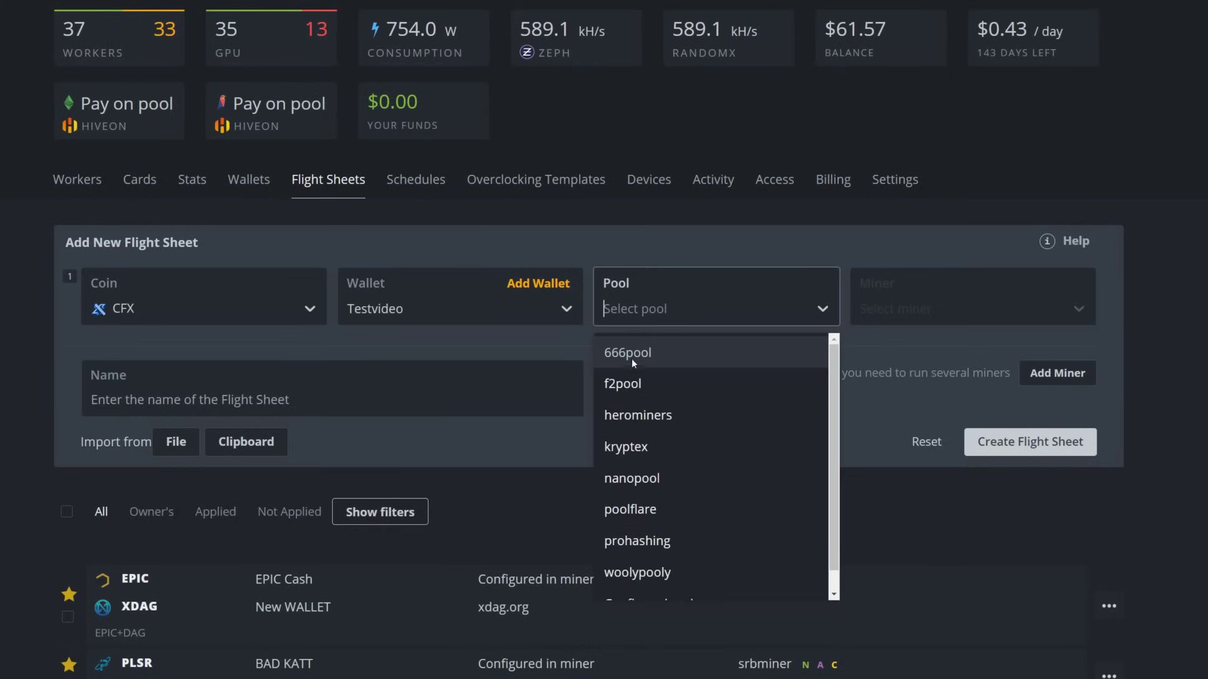
click(634, 448)
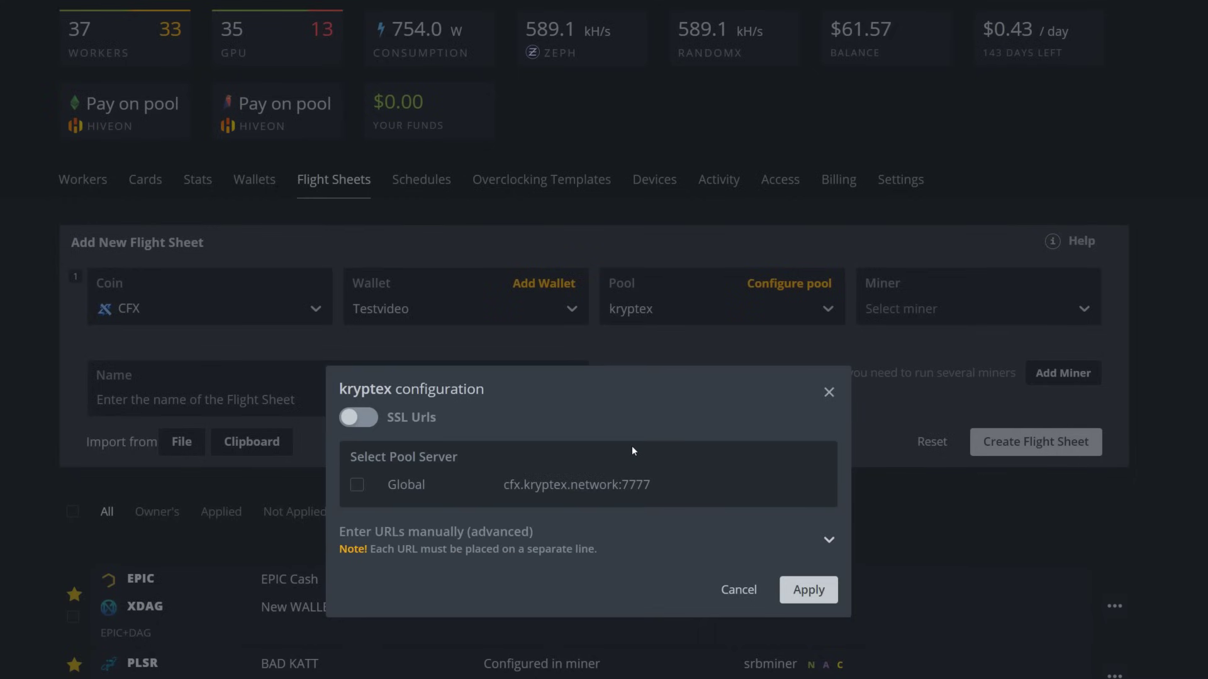
click(357, 486)
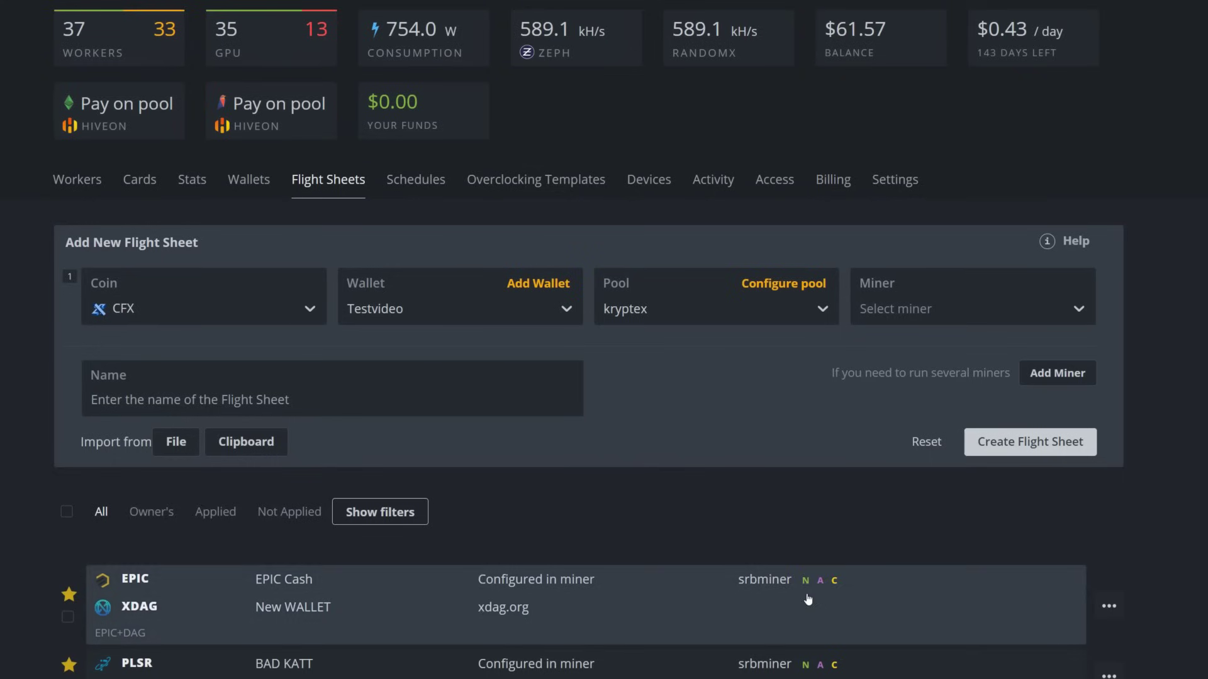
- Choose Rigel Miner as the flight sheet's miner and name the sheet Testvideo Kryptex
click(926, 307)
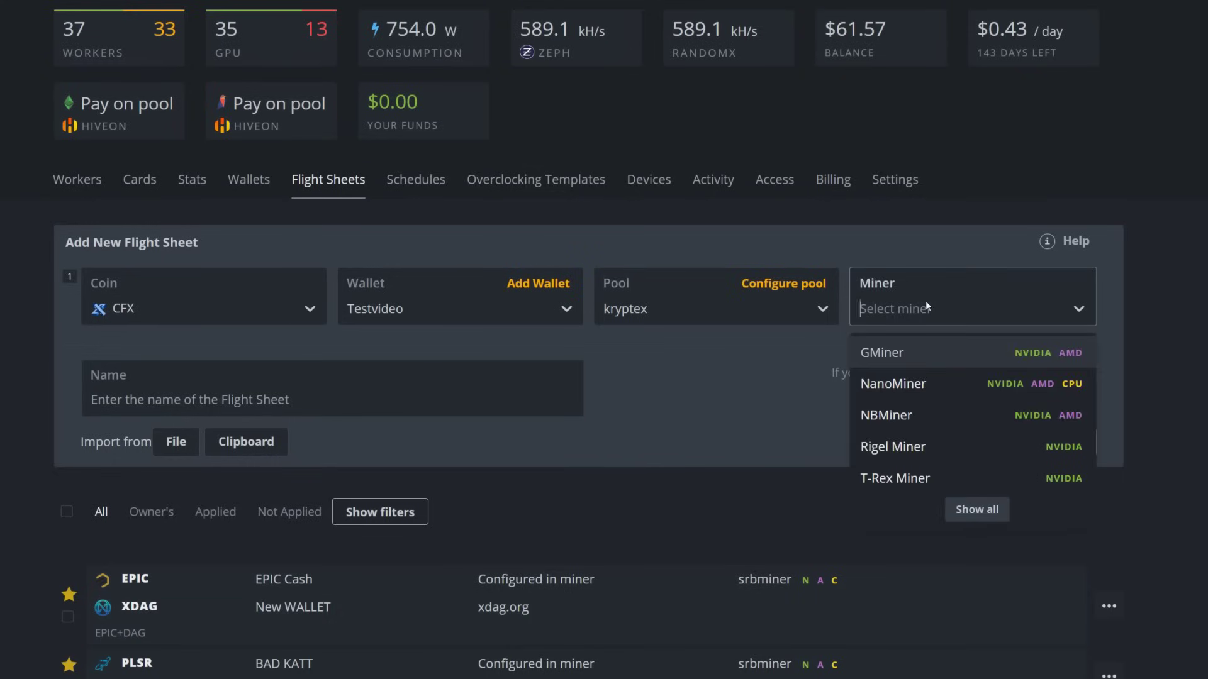
text(ri)
click(882, 356)
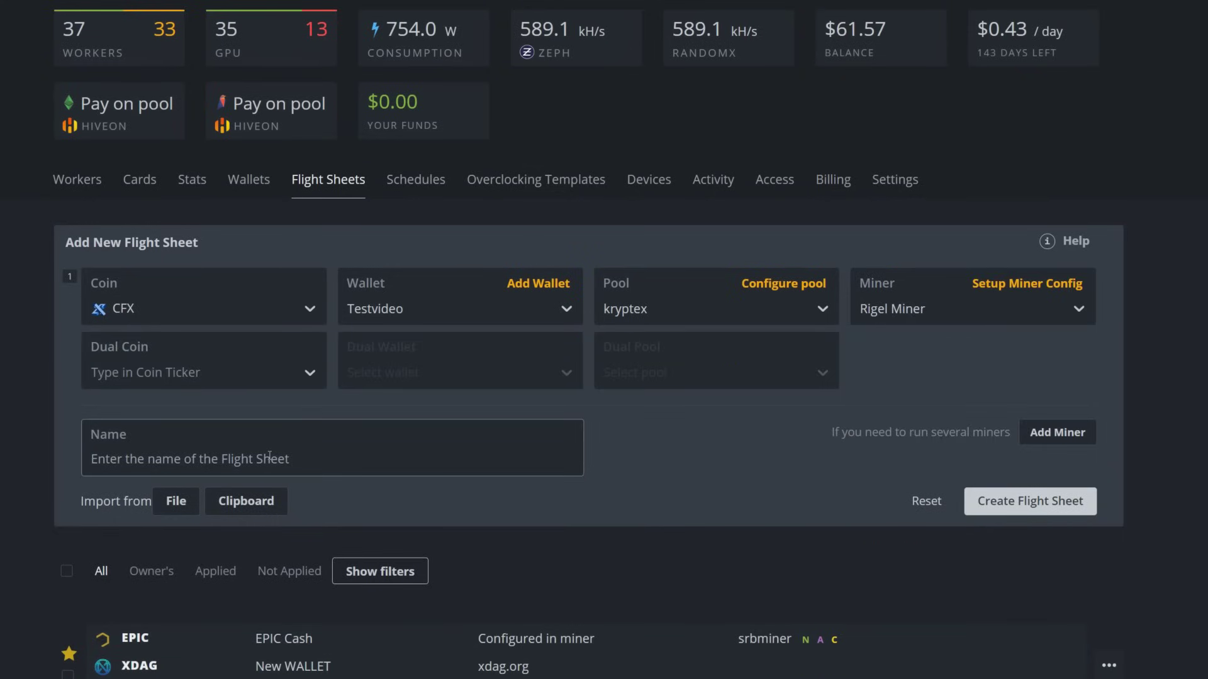
text(Testvi)
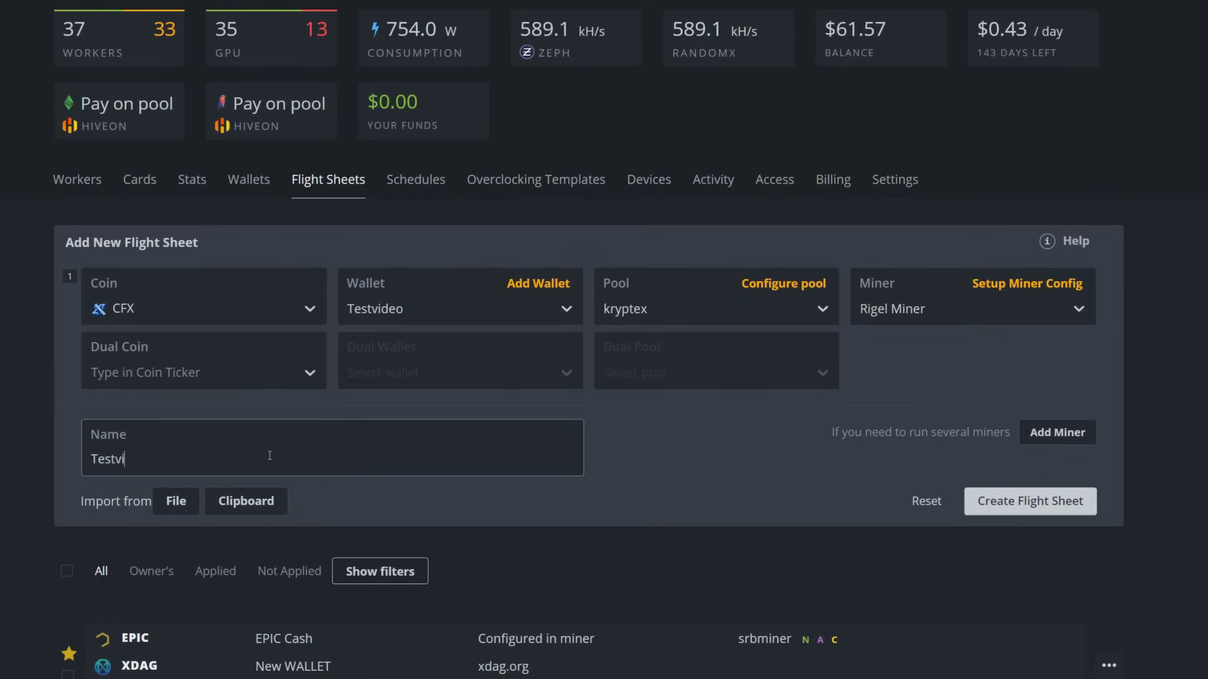
text(deo Kryptex)
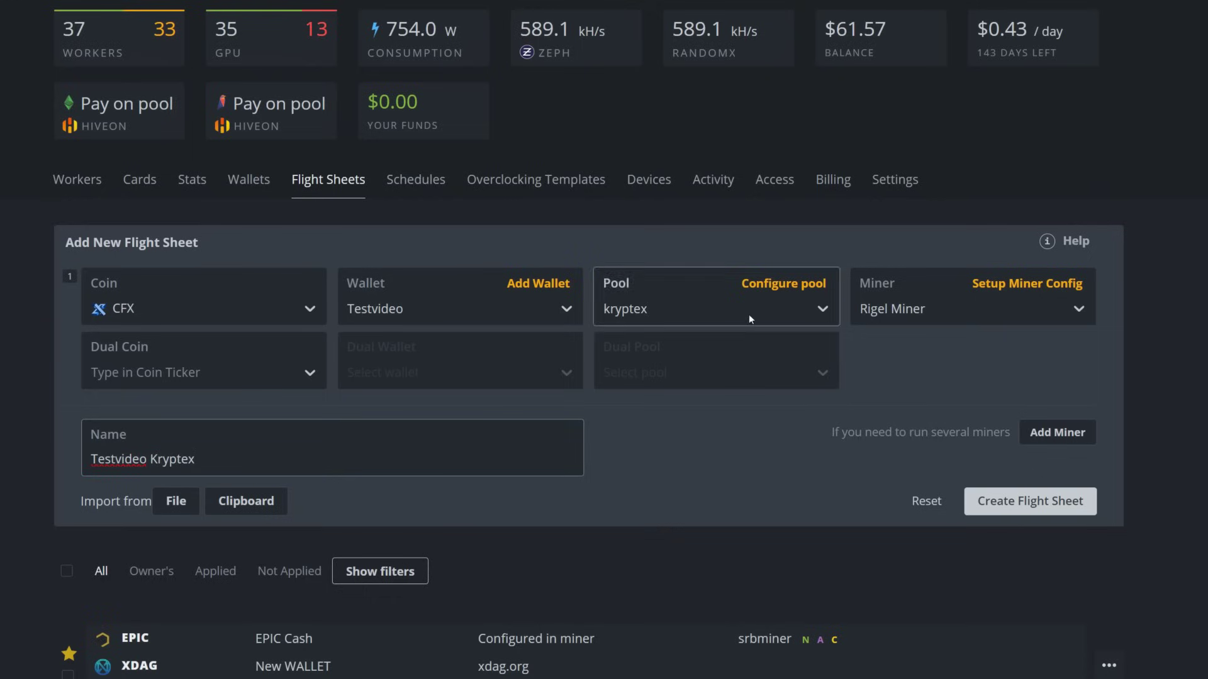
- In the Rigel Miner configuration, set the worker name to %WORKER_NAME% and shorten the wallet template to %WAL%
click(984, 284)
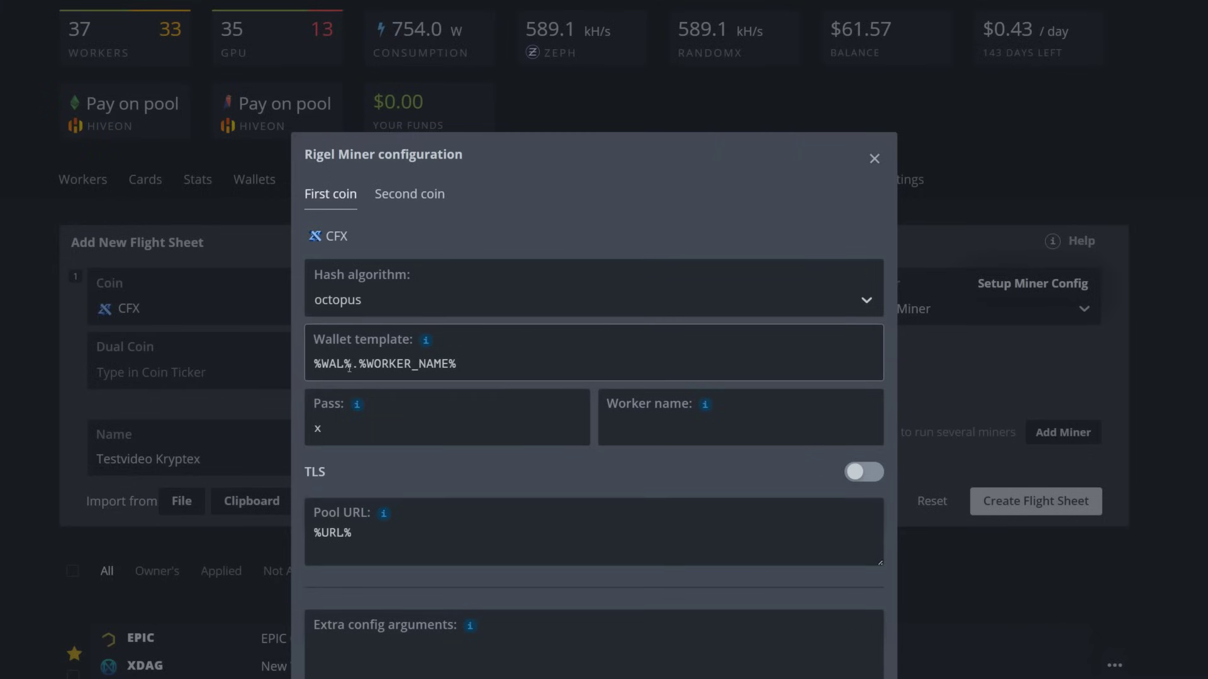
mouse_move(705, 405)
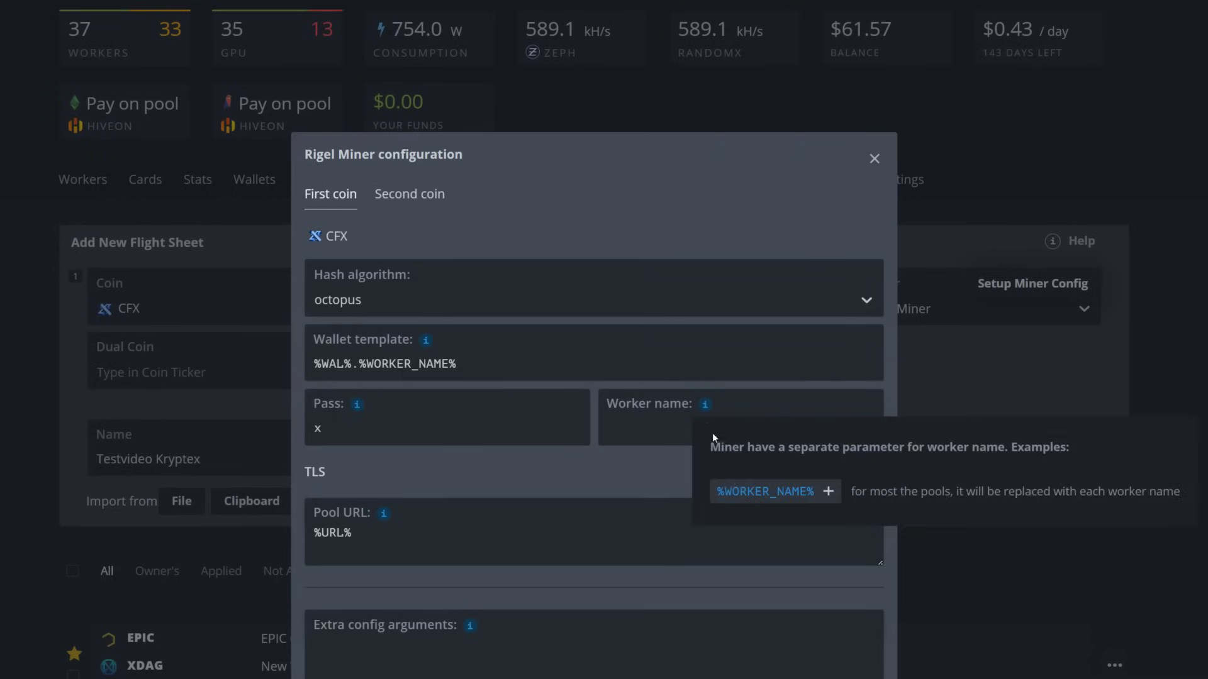
click(738, 490)
click(473, 363)
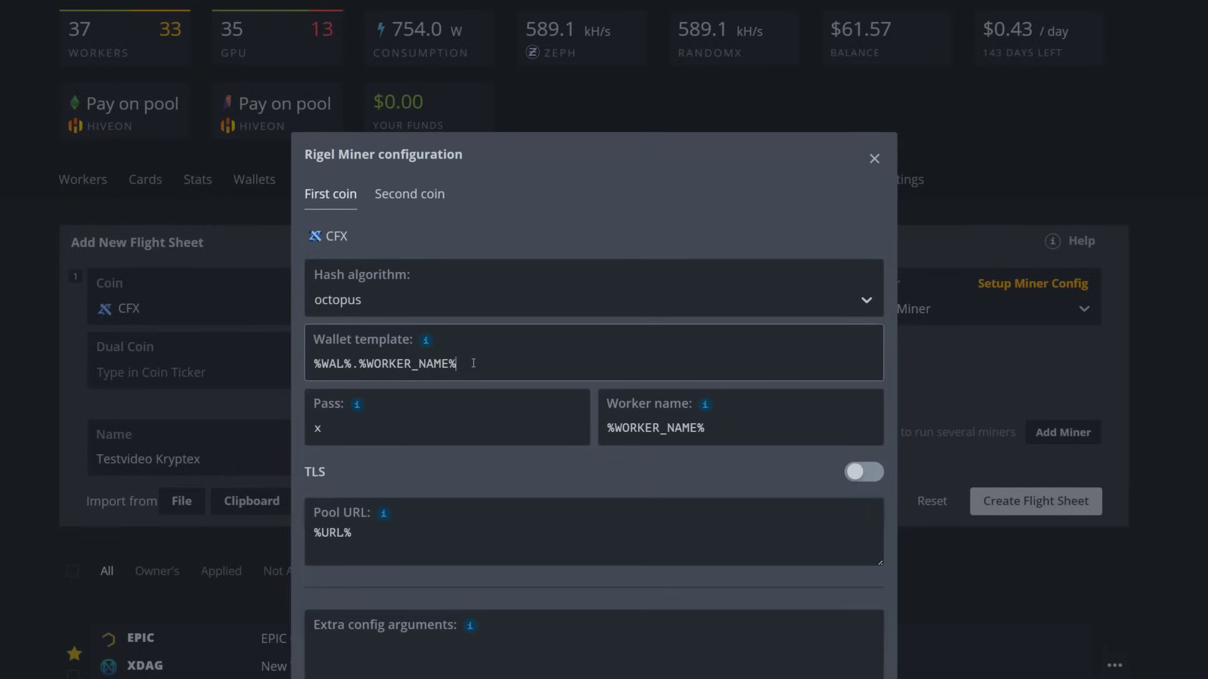
key(BackSpace)
key(BackSpace)
key(BackSpace)
key(BackSpace)
key(BackSpace)
key(BackSpace)
key(BackSpace)
key(BackSpace)
key(BackSpace)
key(BackSpace)
key(BackSpace)
key(BackSpace)
key(BackSpace)
key(BackSpace)
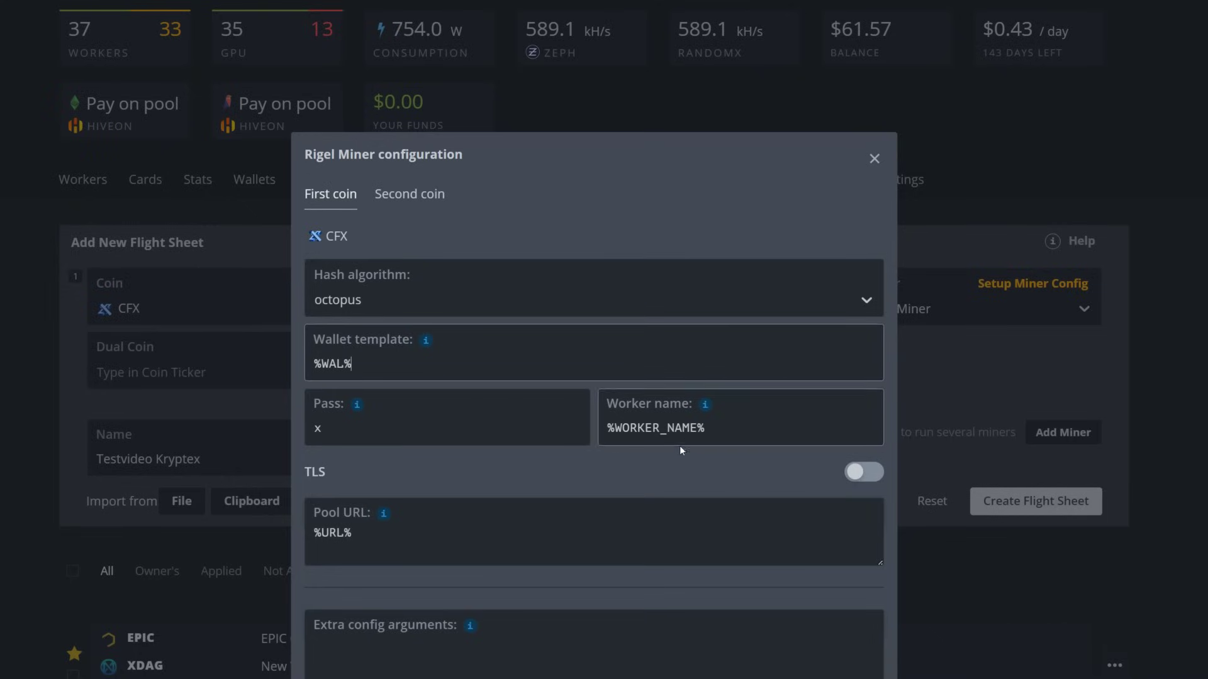
- Clear the Pass field in the Rigel Miner configuration and create the flight sheet
click(347, 430)
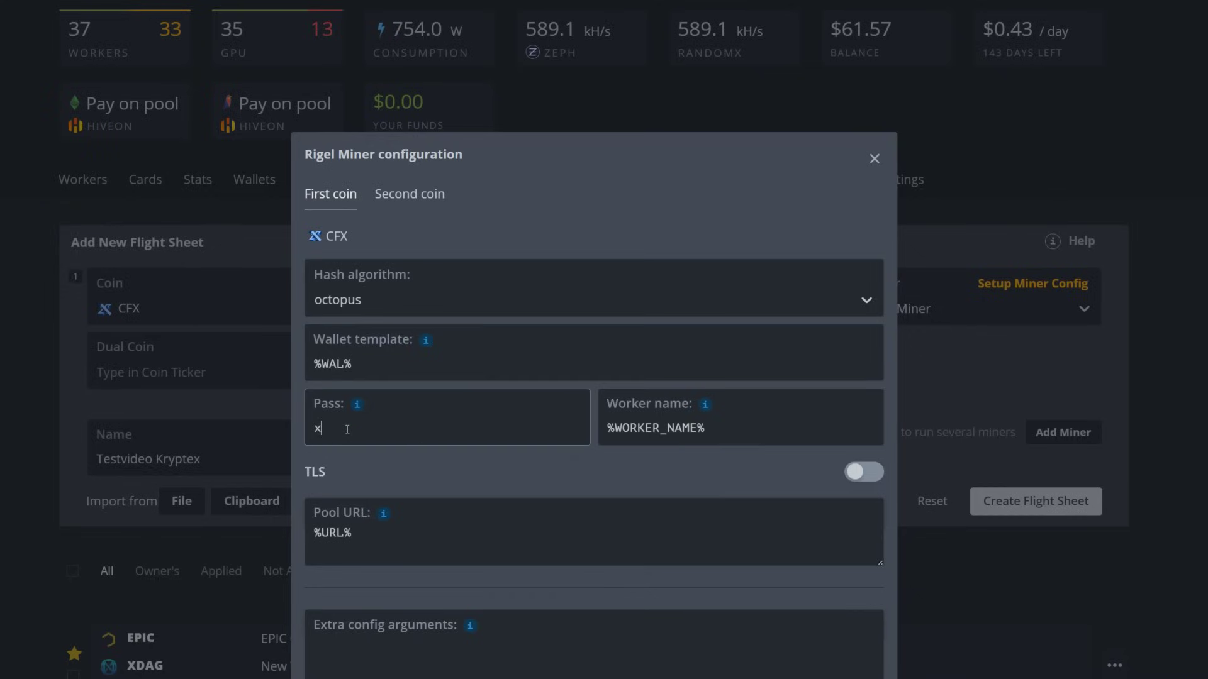
key(BackSpace)
key(Escape)
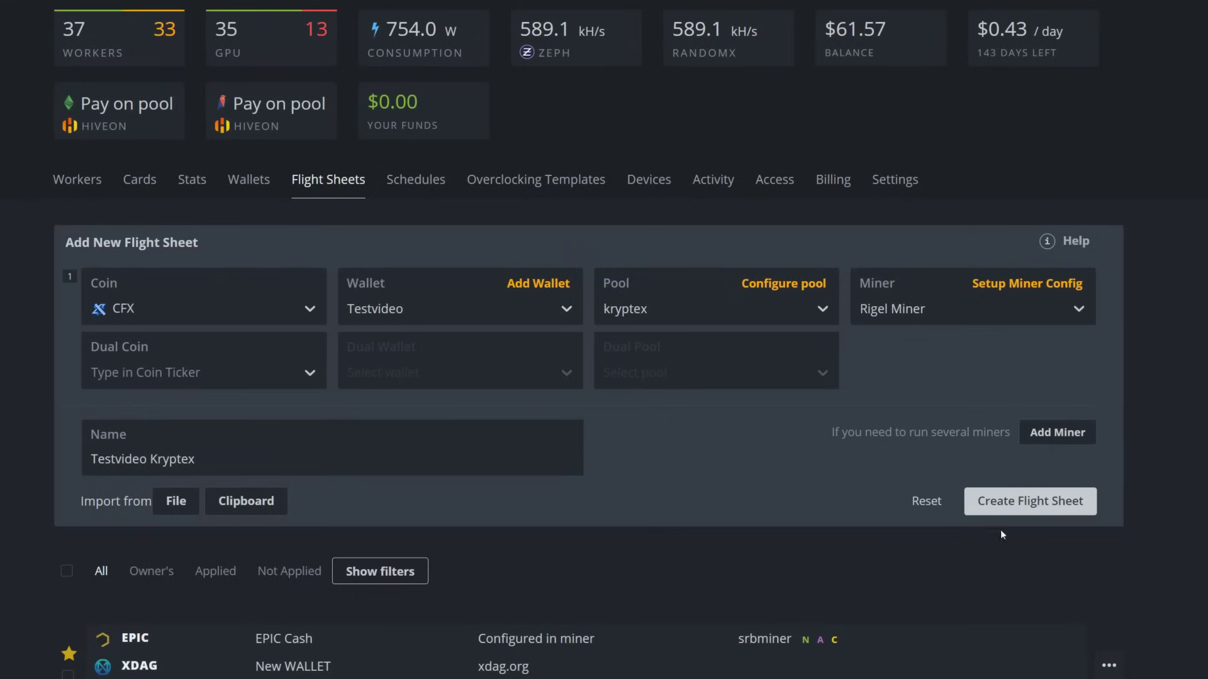
click(1017, 510)
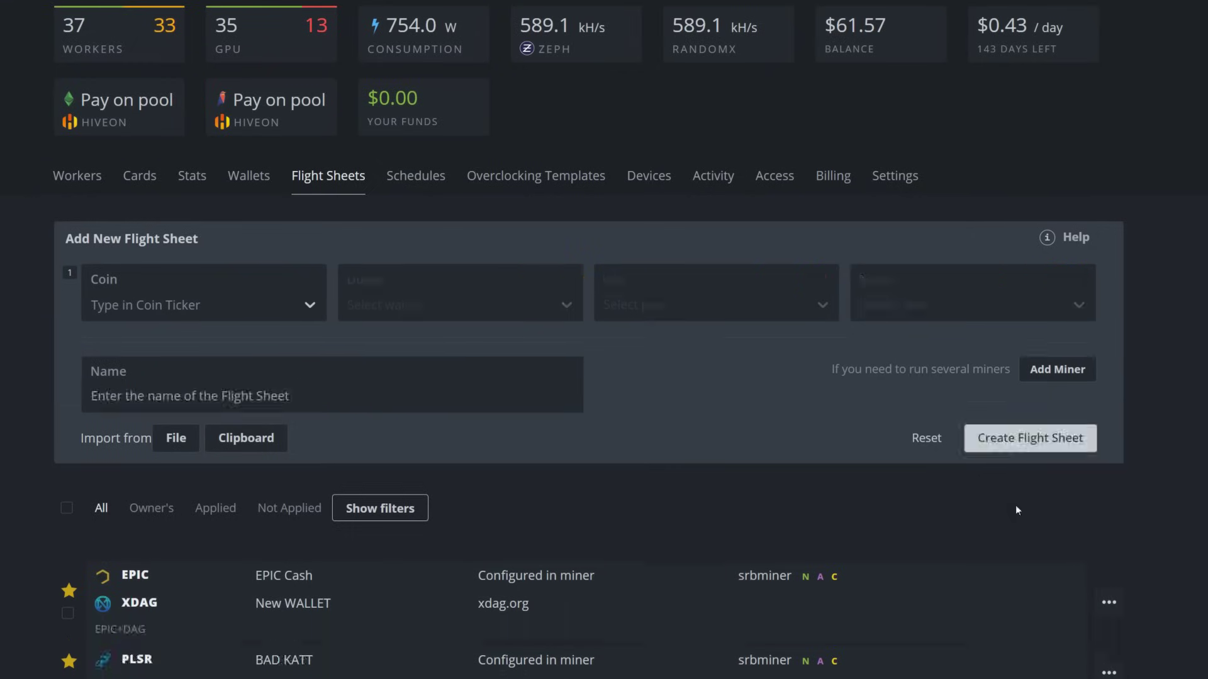
- Open the Octominer1 worker's flight sheets and apply the CFX sheet Testvideo Kryptex to it
scroll(342, 600, down, 15)
scroll(318, 598, up, 12)
scroll(322, 598, up, 5)
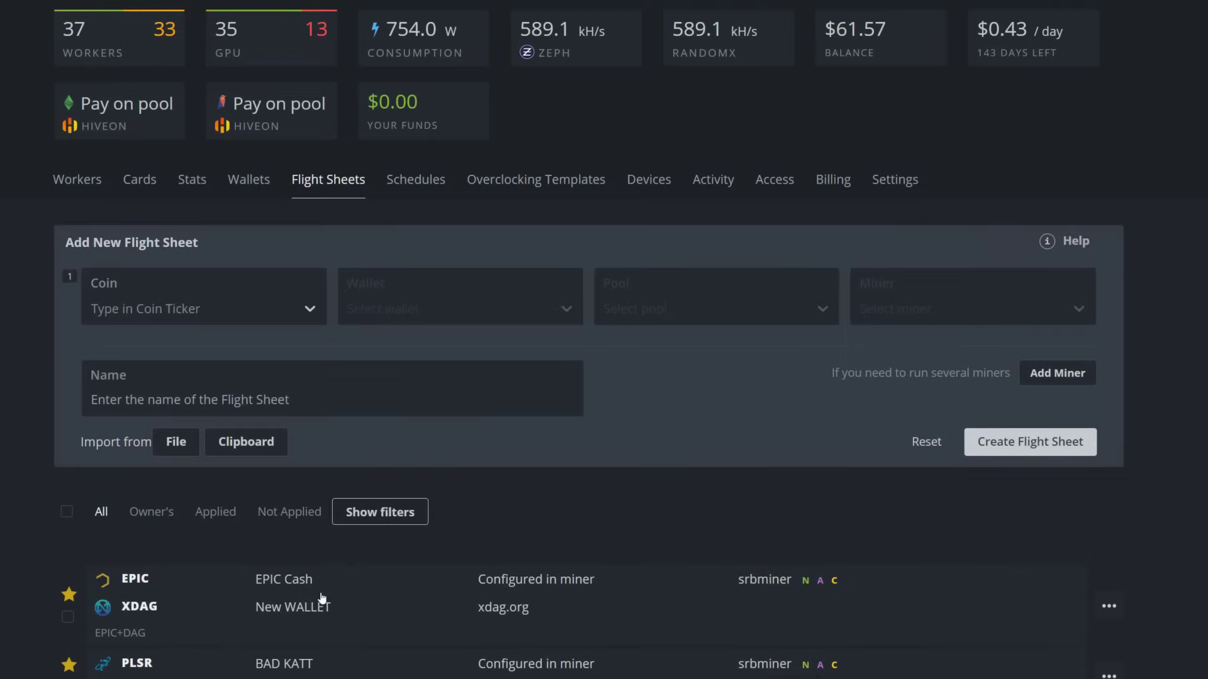
click(81, 182)
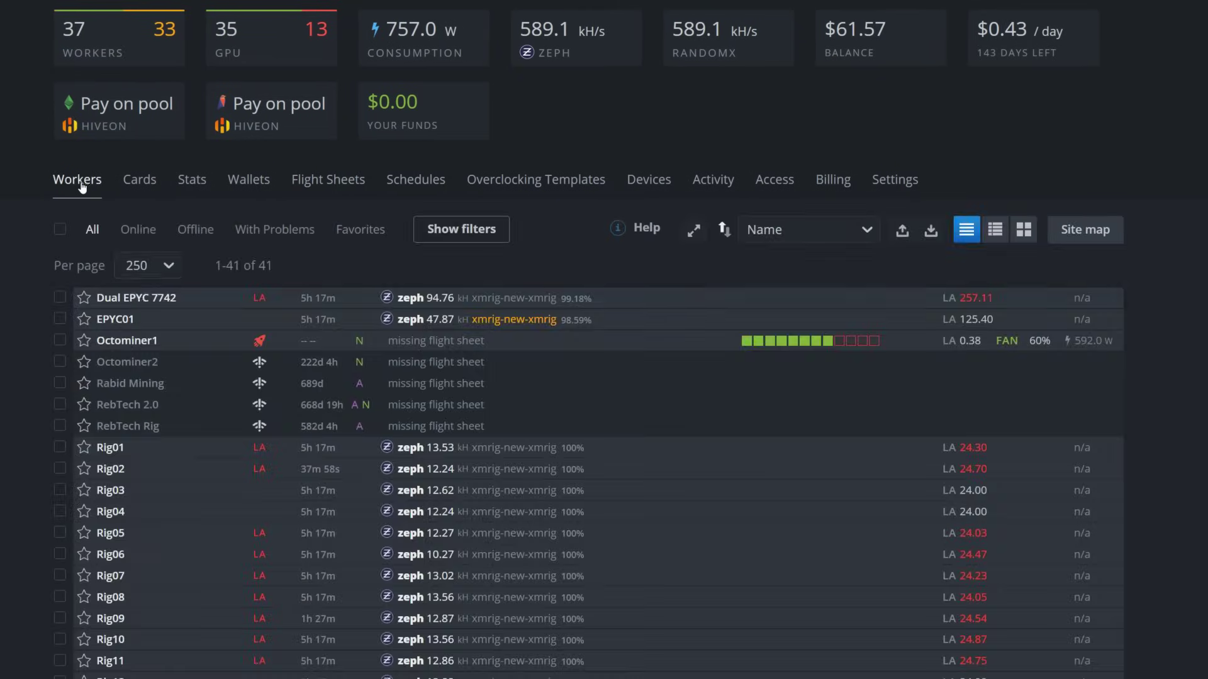
click(120, 343)
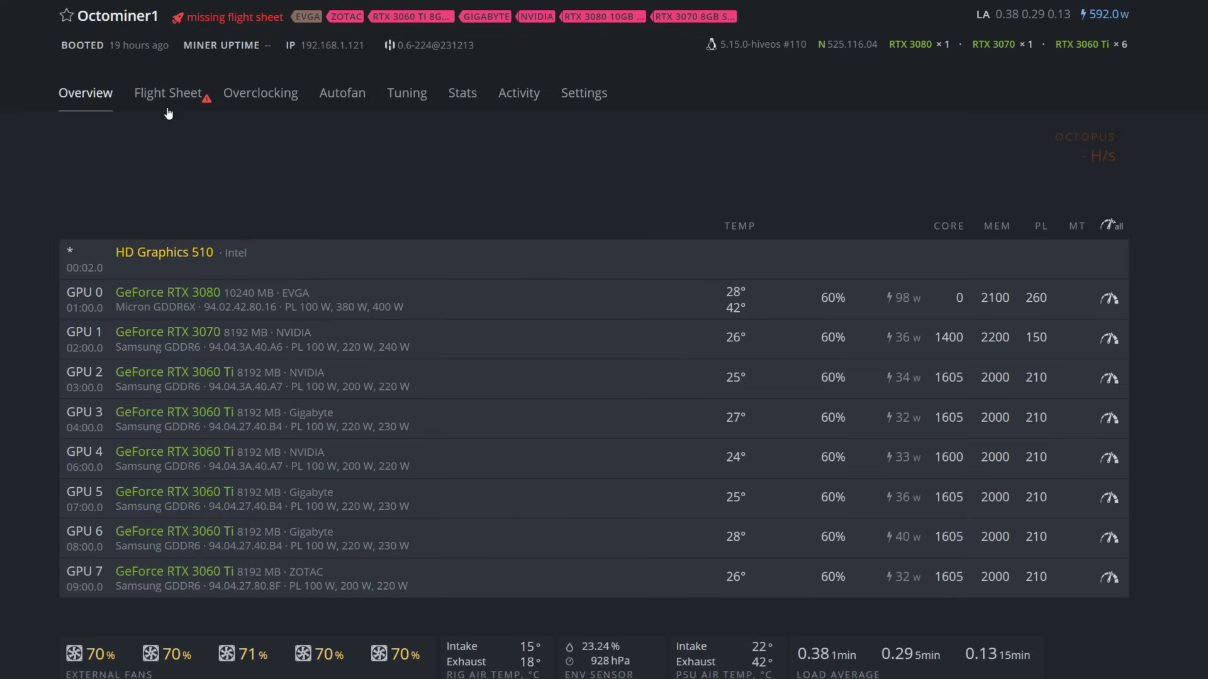
click(170, 97)
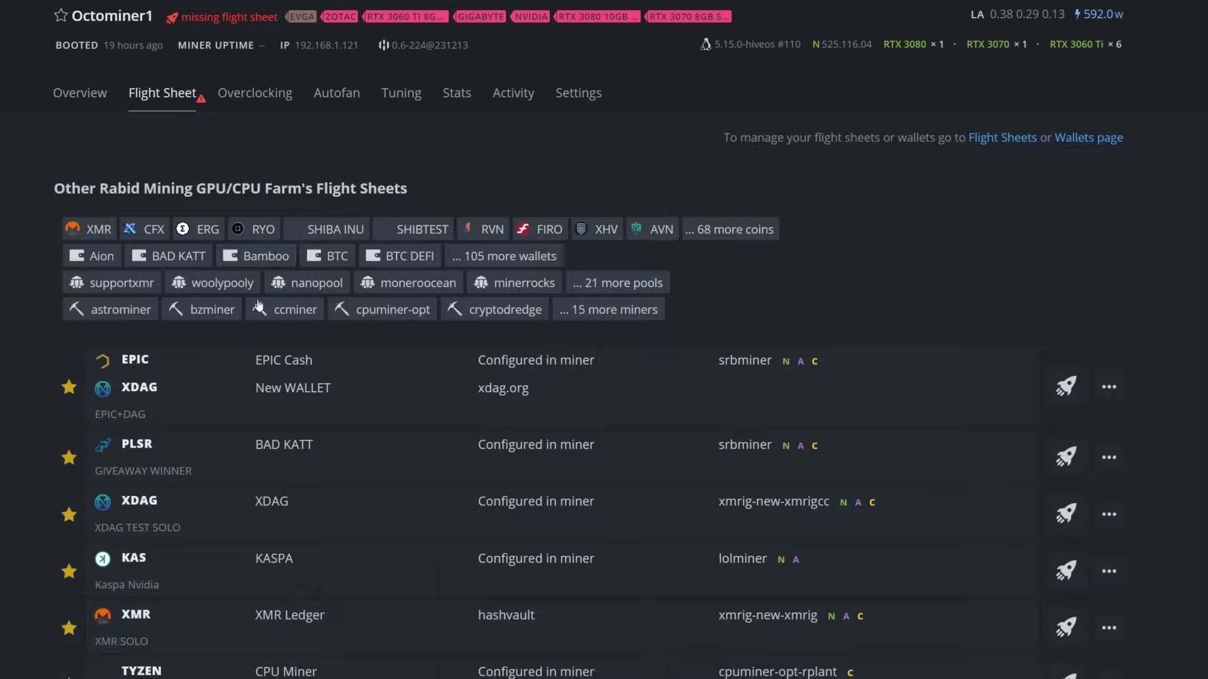
scroll(269, 507, down, 12)
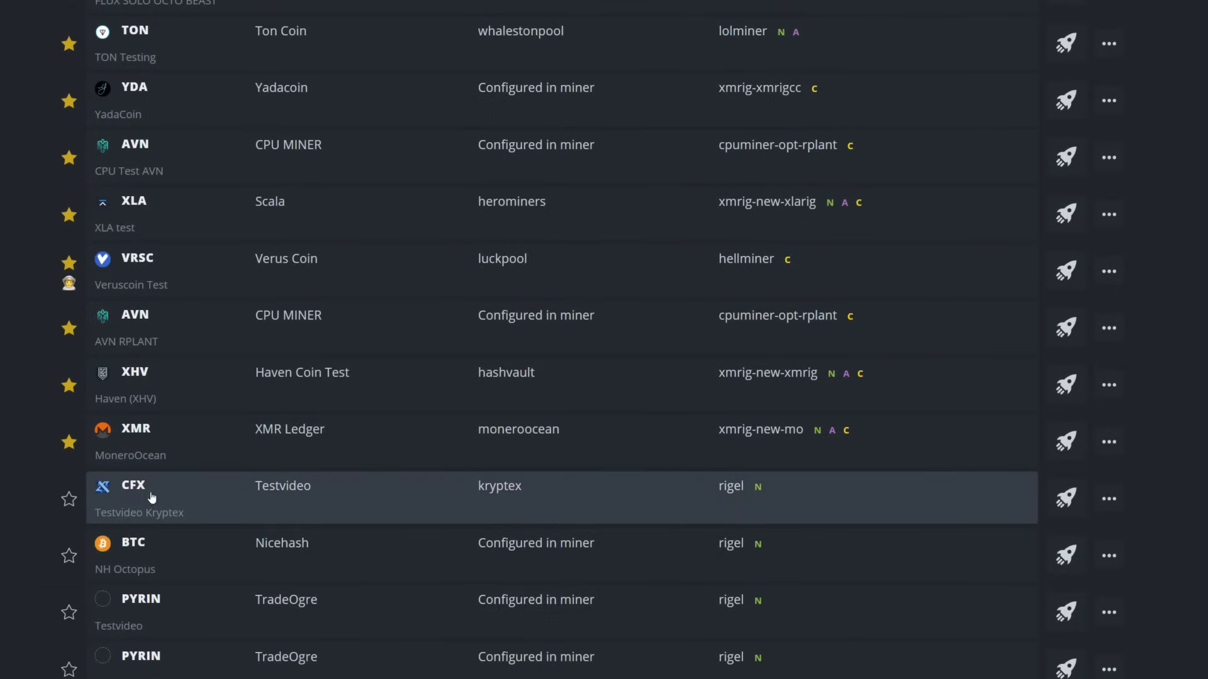
click(1063, 501)
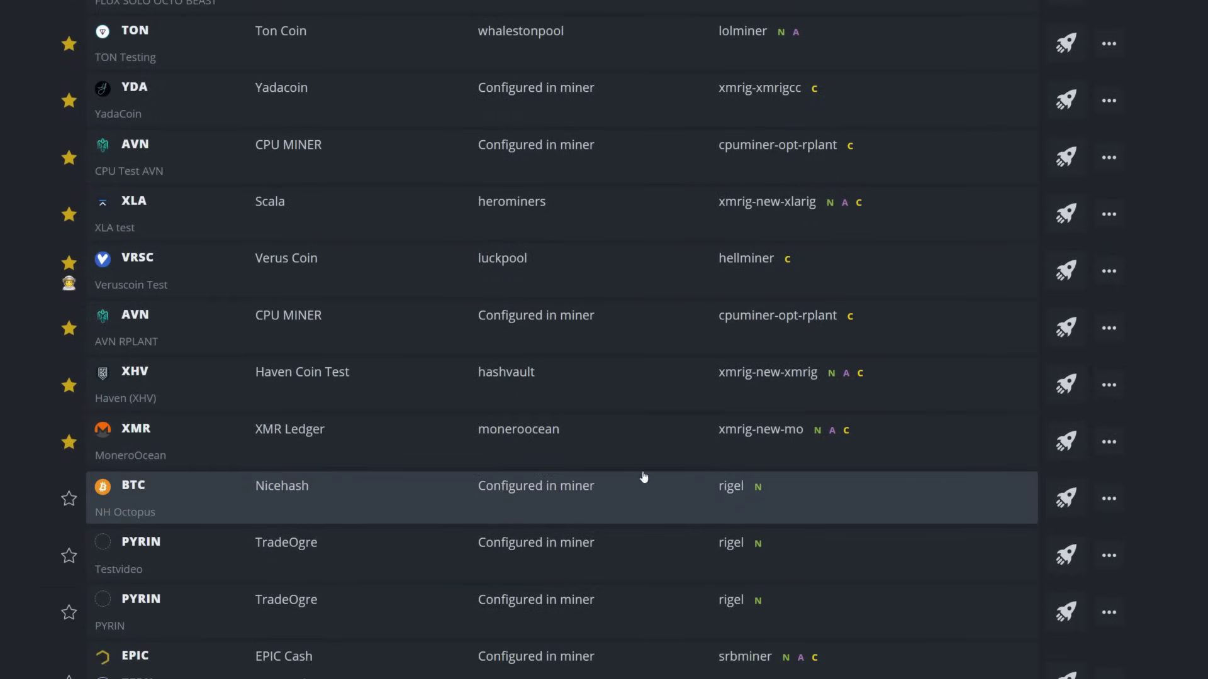
- Check the flight sheet assigned to Octominer1 and return to the worker's overview
scroll(608, 473, up, 10)
scroll(608, 473, up, 4)
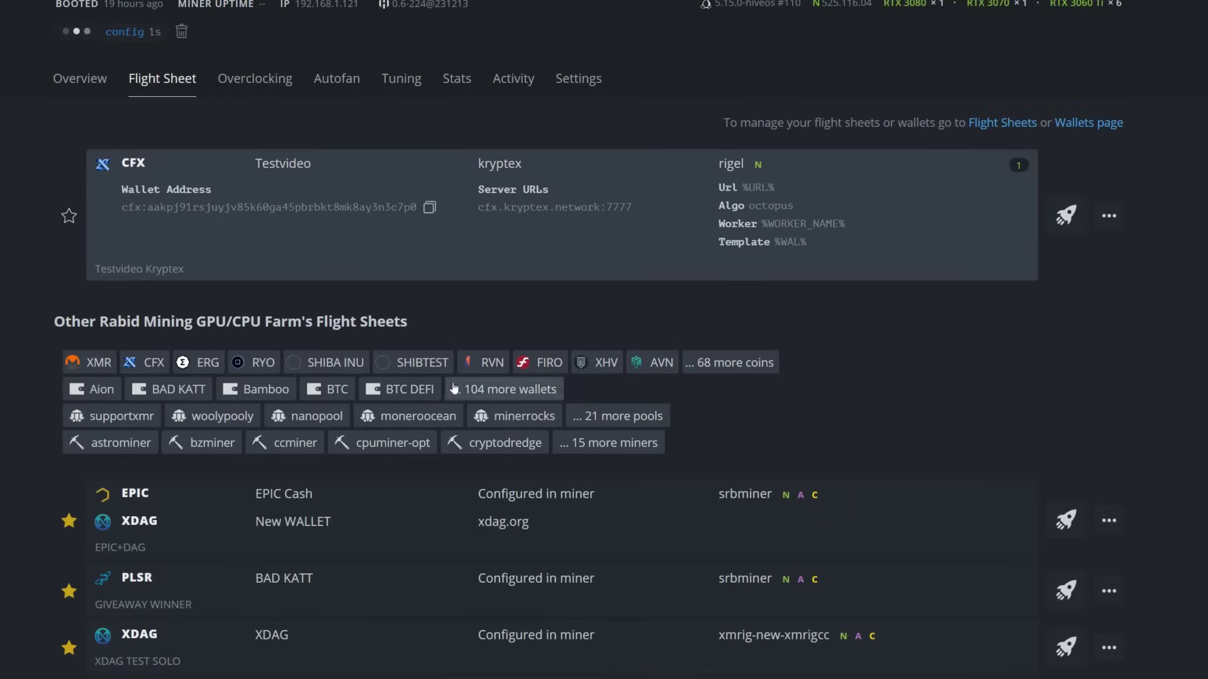
click(86, 78)
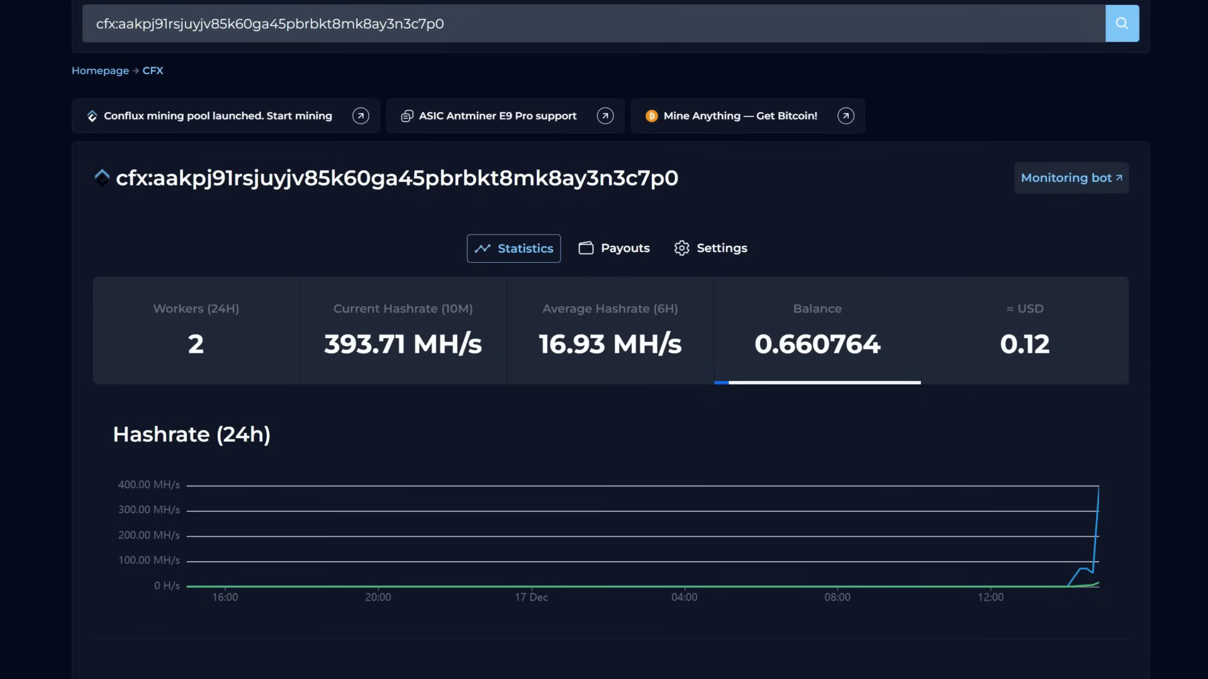
- Examine the wallet's Kryptex pool statistics, covering the hashrate and shares charts and the list of workers
scroll(51, 331, down, 4)
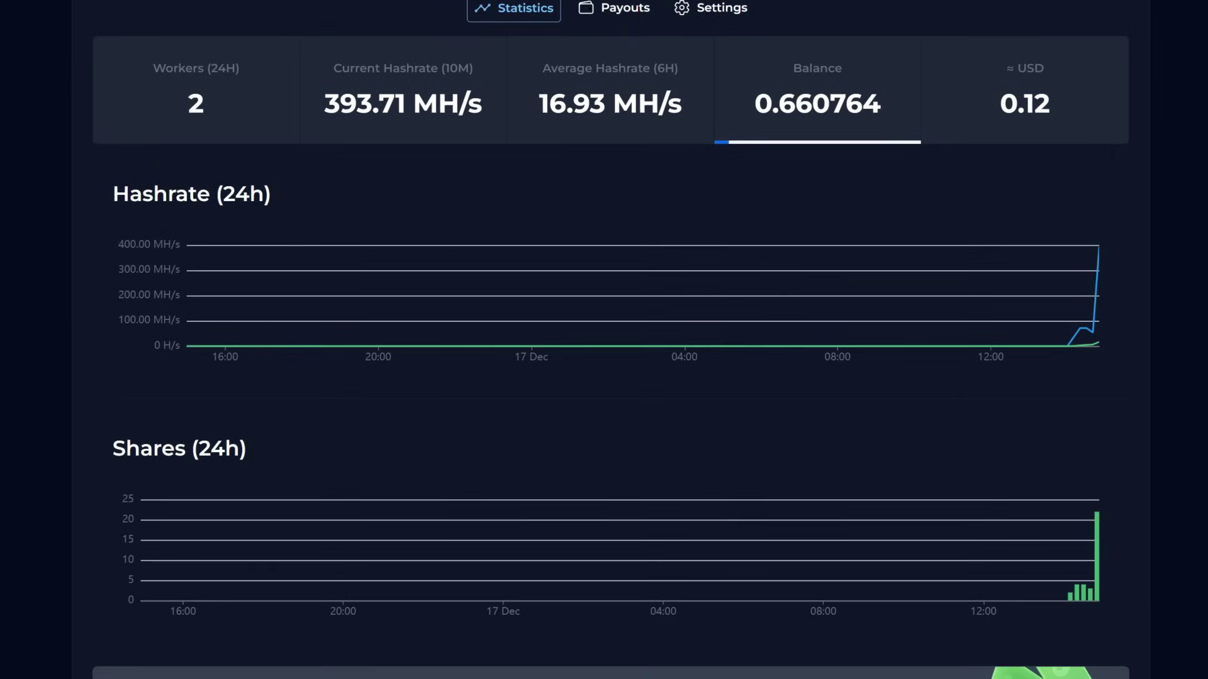
scroll(191, 485, down, 8)
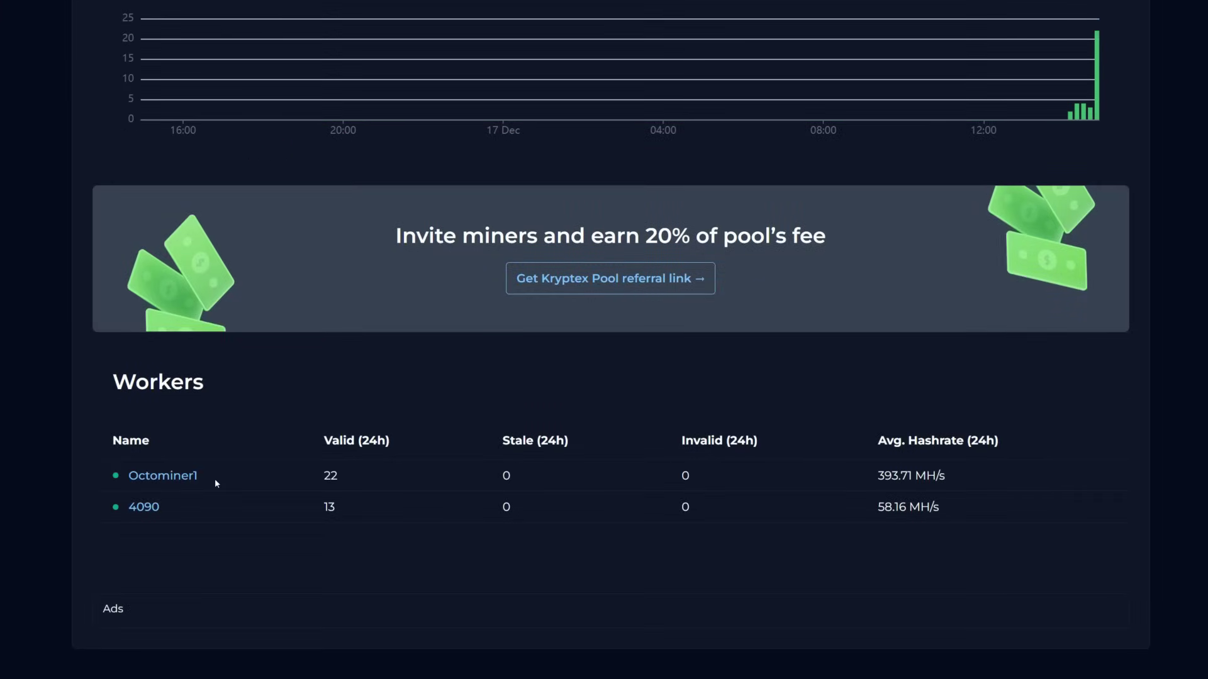
scroll(32, 448, up, 12)
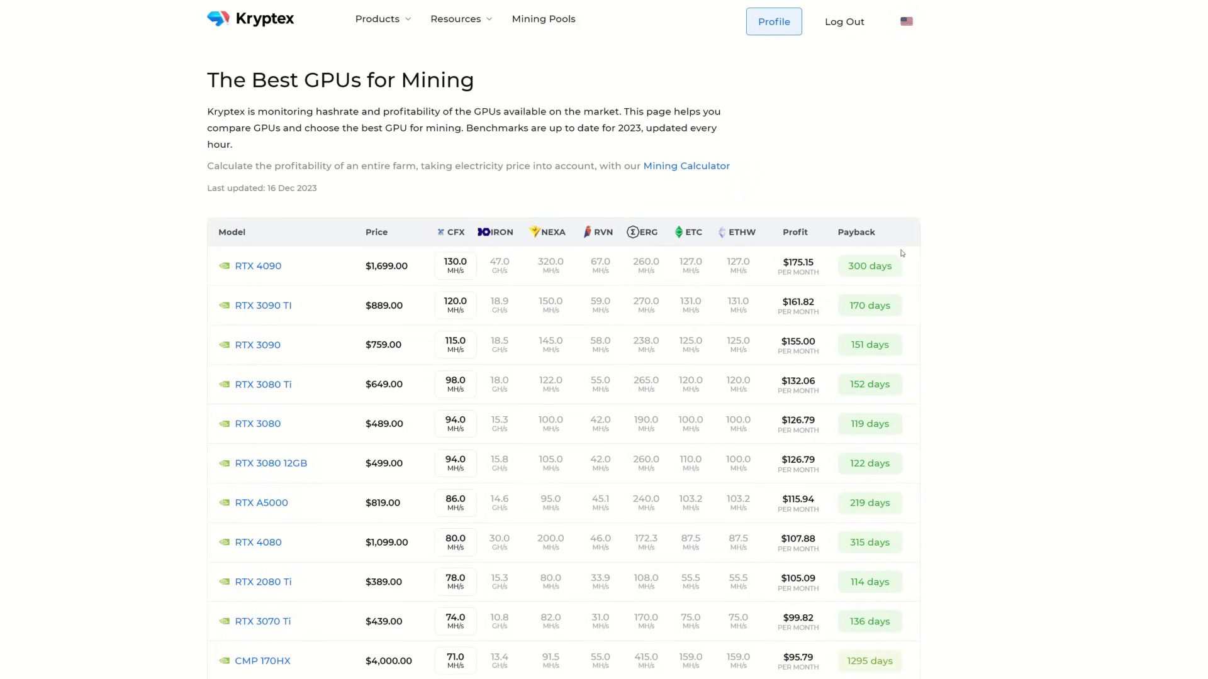
- Sort Kryptex's best mining GPUs by payback time in both directions, ending with the shortest payback first
click(880, 234)
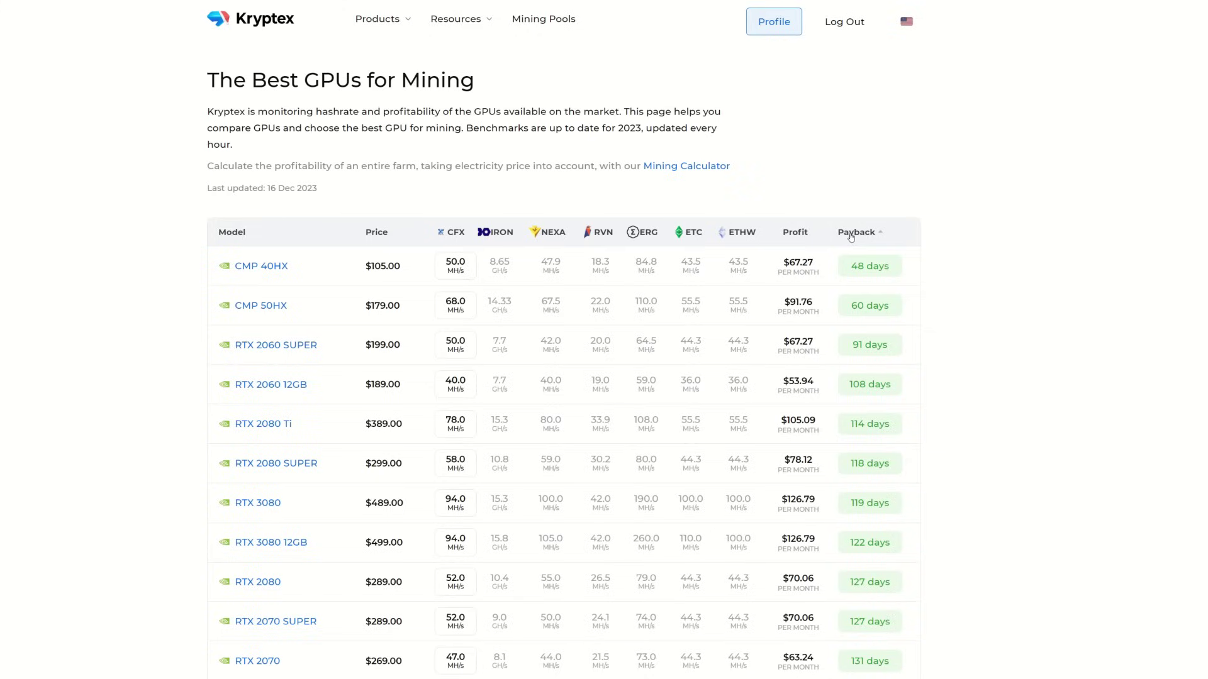
click(882, 237)
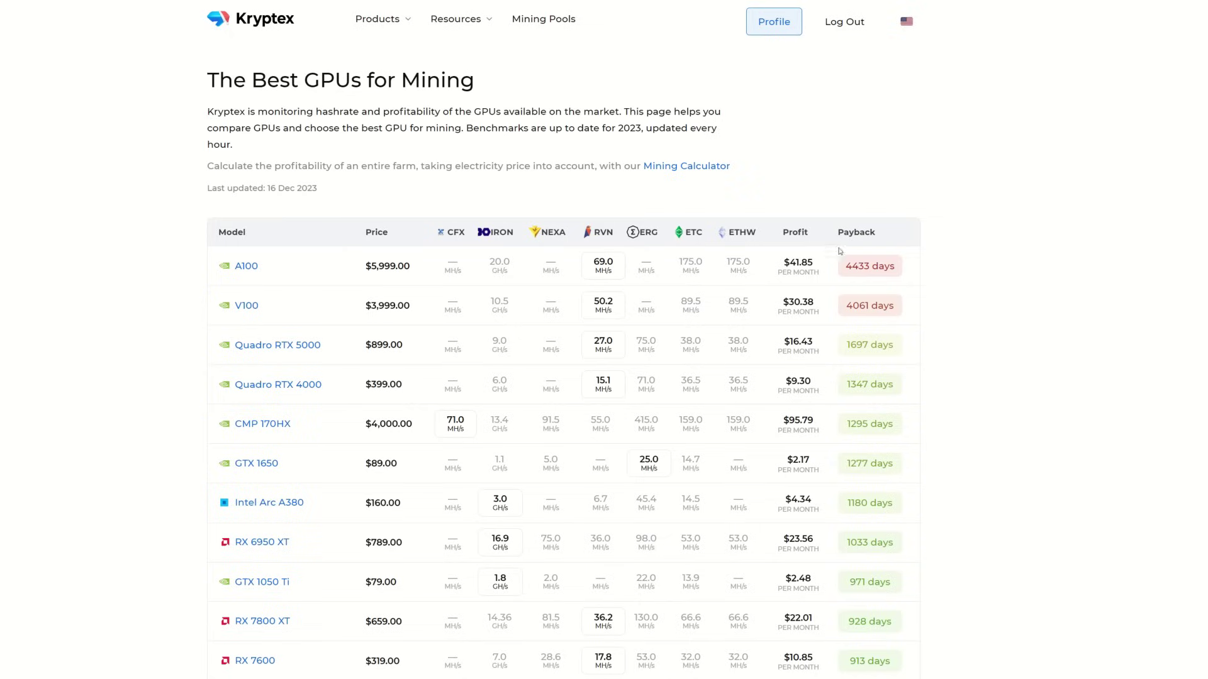
click(876, 234)
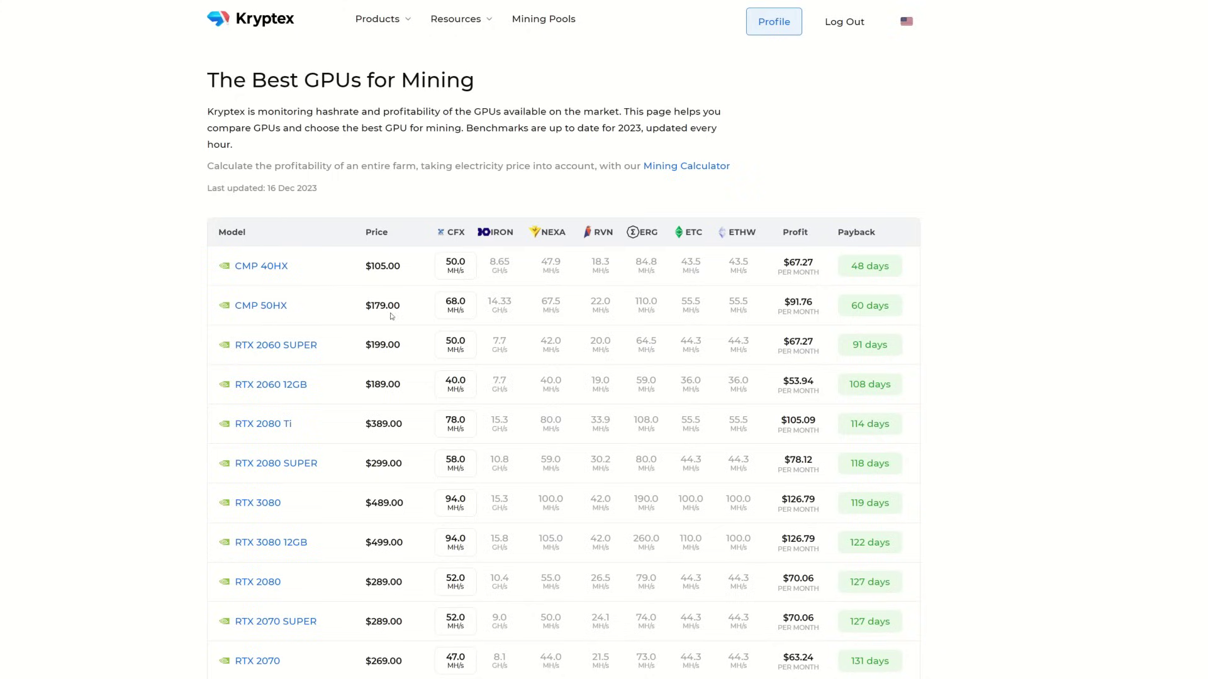
- Compare the GPUs by NEXA hashrate in both directions, and sort them by highest monthly profit
click(570, 237)
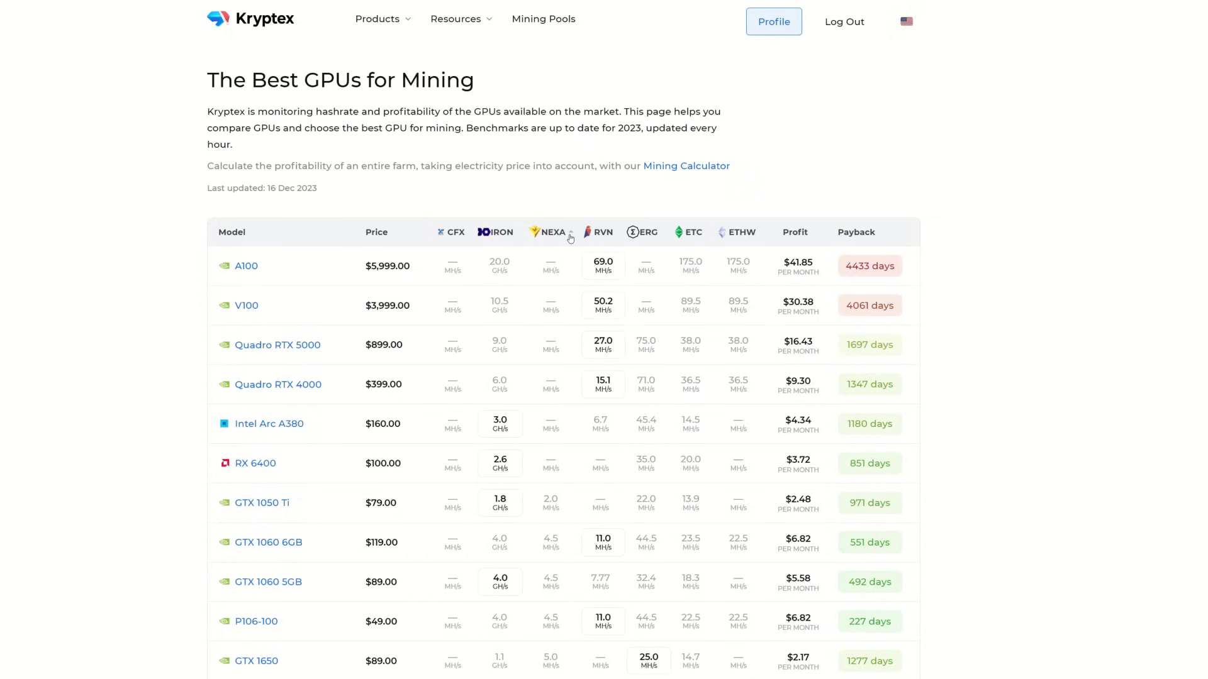
click(570, 237)
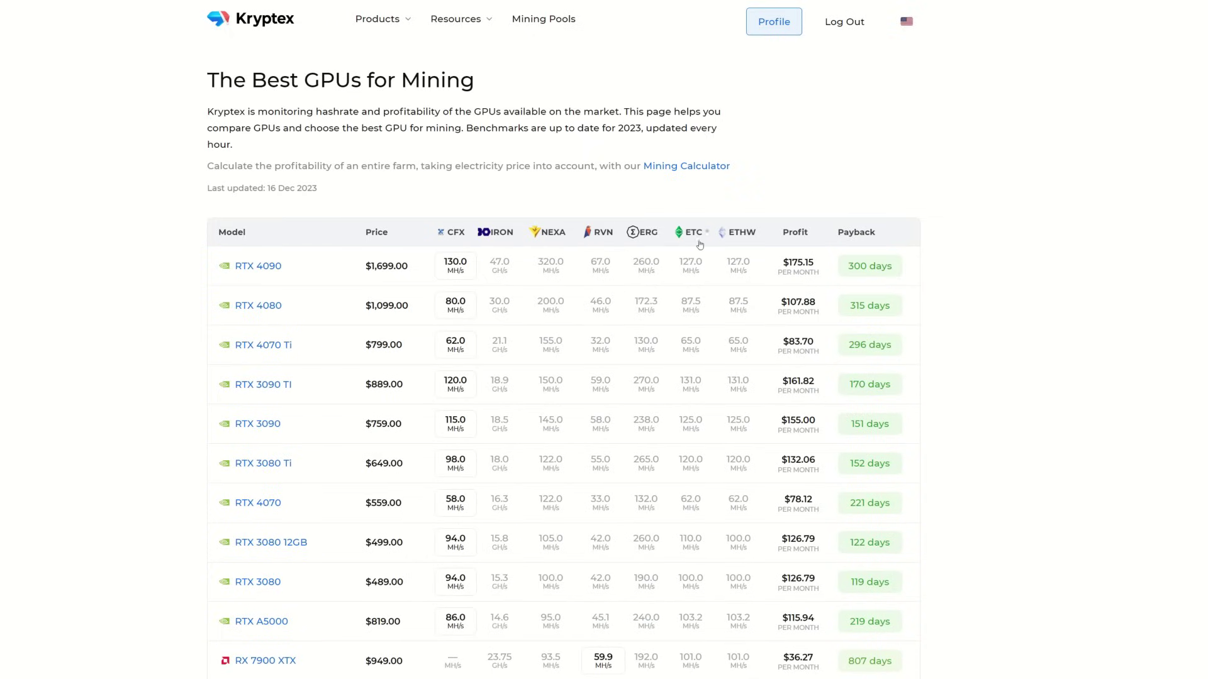
click(815, 236)
click(814, 236)
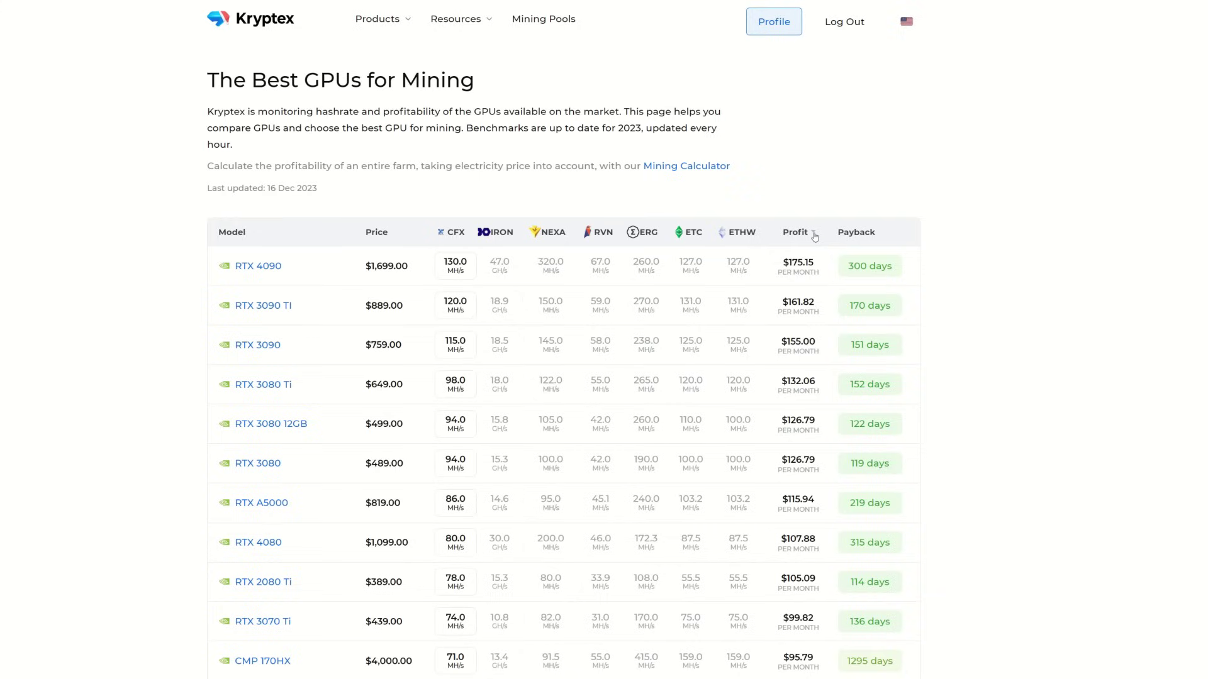